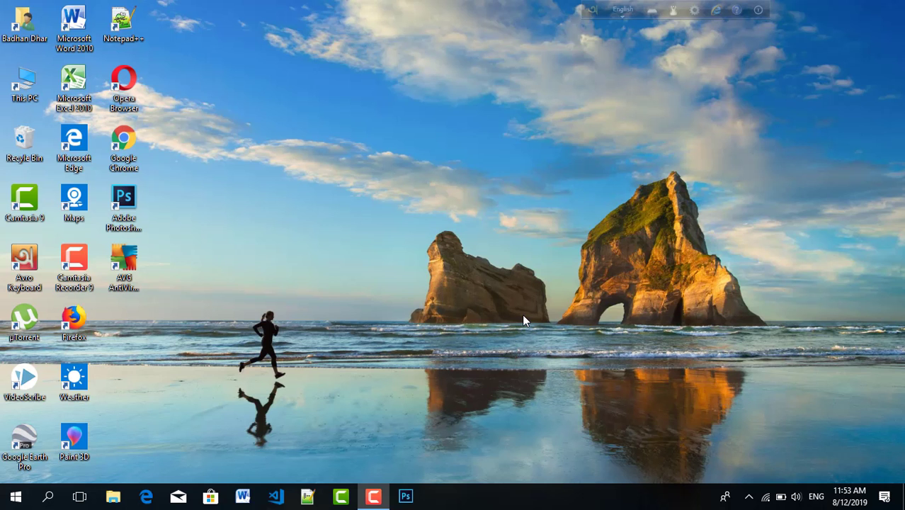
# Step: Open Google Chrome and go to the WordPress login page at youtube-tutorial.itbid.xyz/wp-login.php
pyautogui.doubleClick(123, 141)
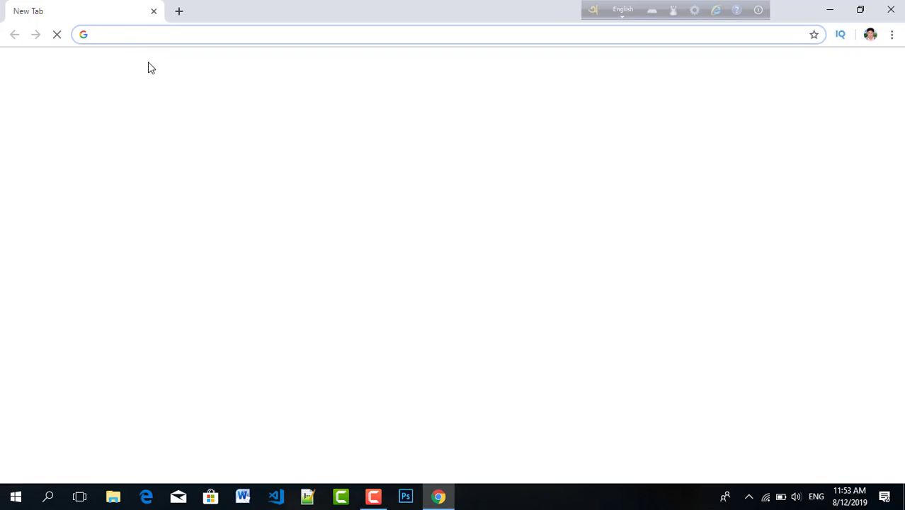
pyautogui.write('y')
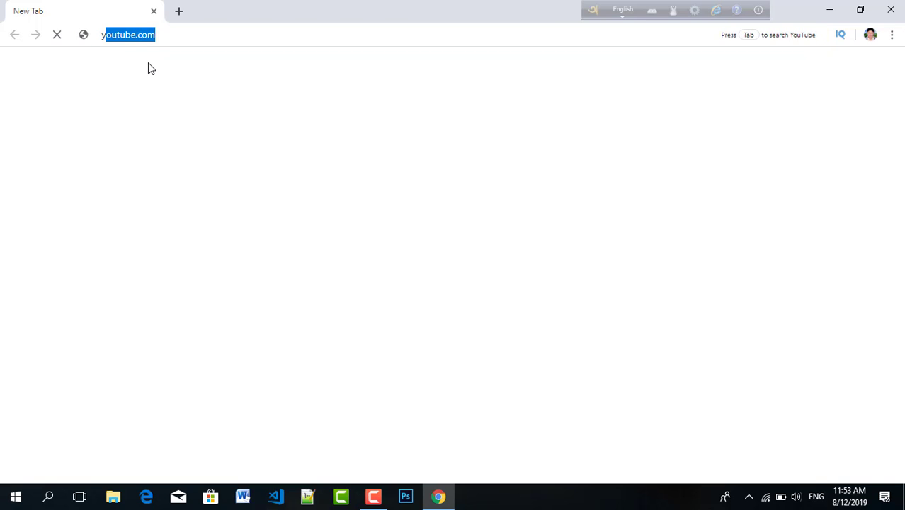
pyautogui.write('outube-')
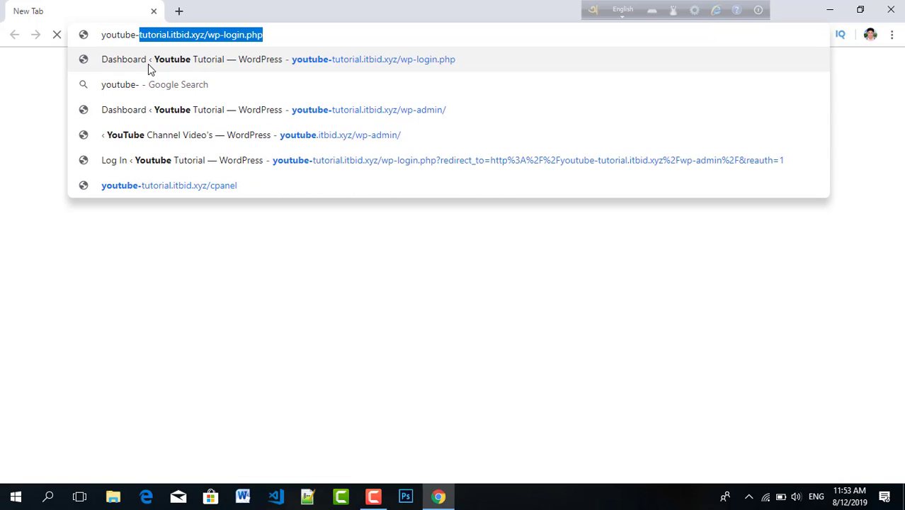
pyautogui.write('tutorial.')
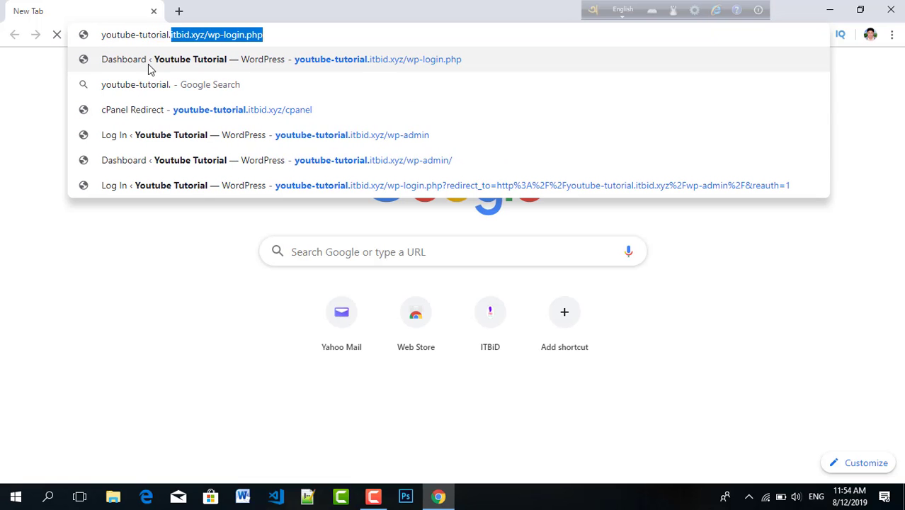
pyautogui.press('Return')
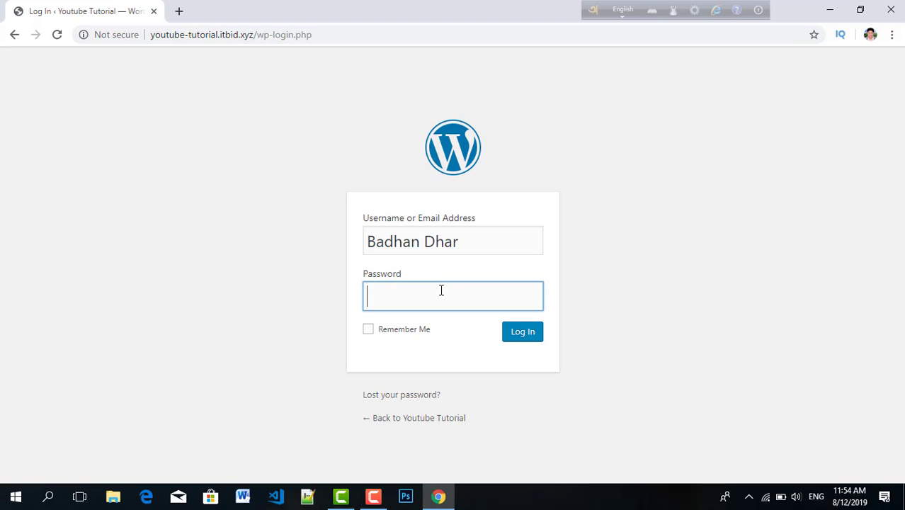
# Step: Enter the account password, enable Remember Me, log in to WordPress and dismiss the browser's offer to save the password
pyautogui.write('••••••••')
pyautogui.click(368, 329)
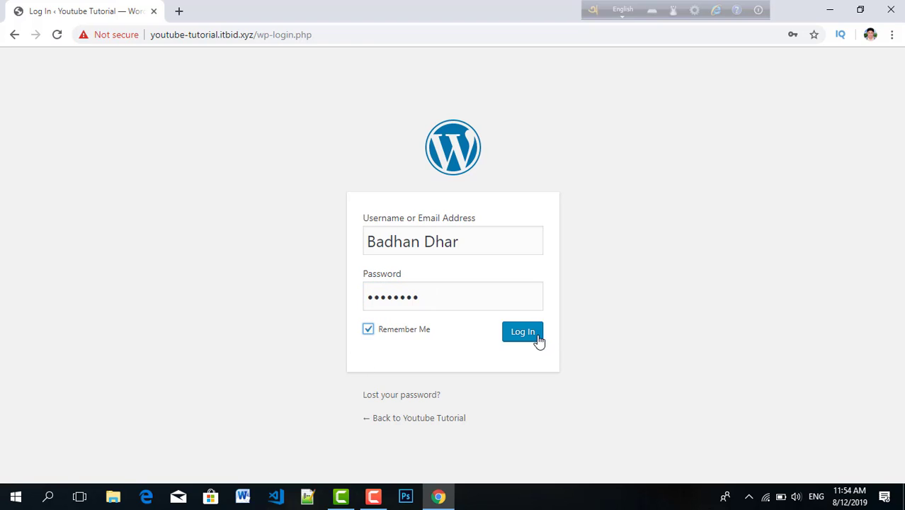
pyautogui.click(537, 338)
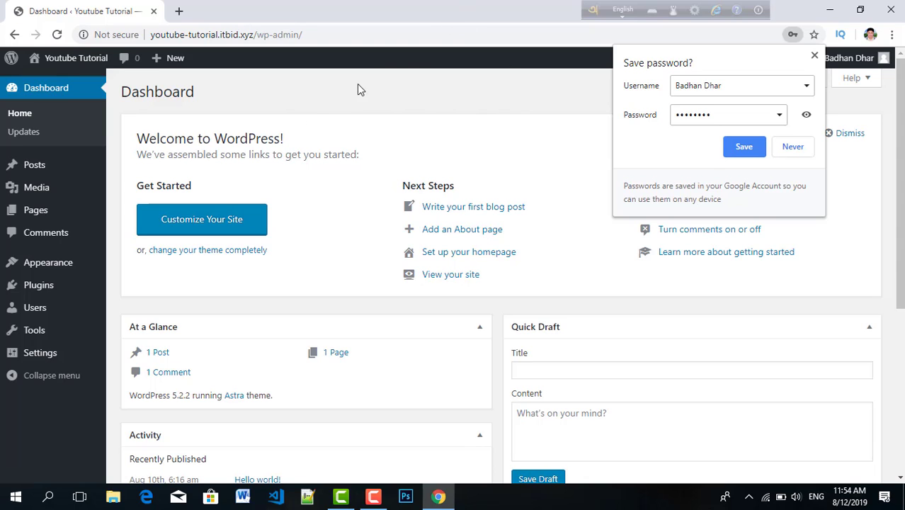
pyautogui.click(469, 107)
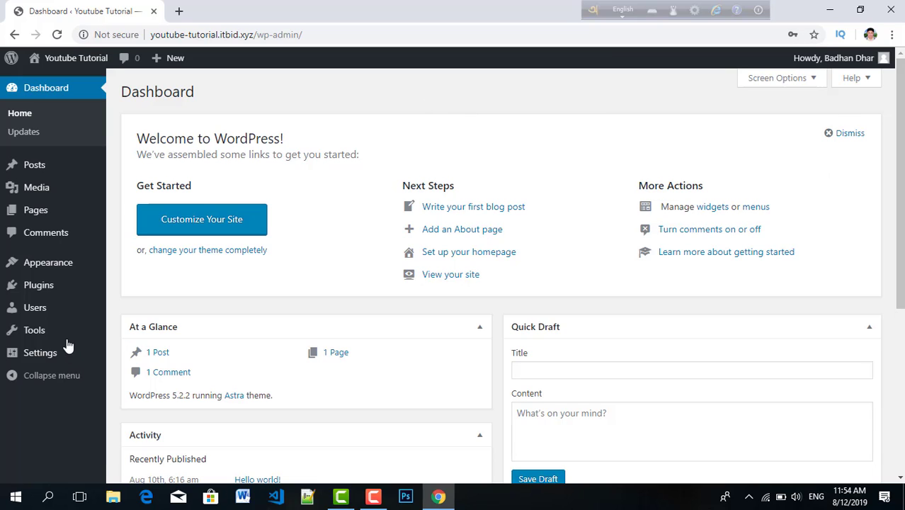
# Step: Open the template library of the Astra Starter Sites plugin from the list of installed plugins
pyautogui.moveTo(59, 290)
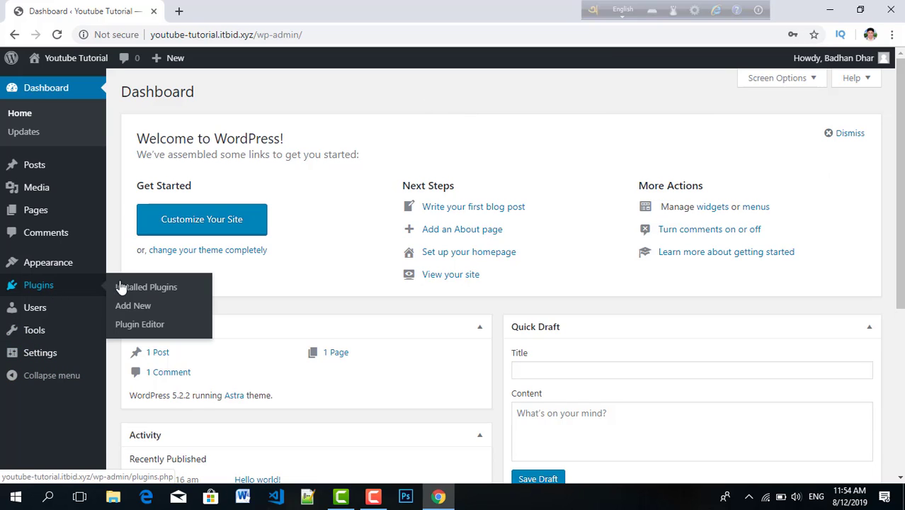
pyautogui.click(44, 290)
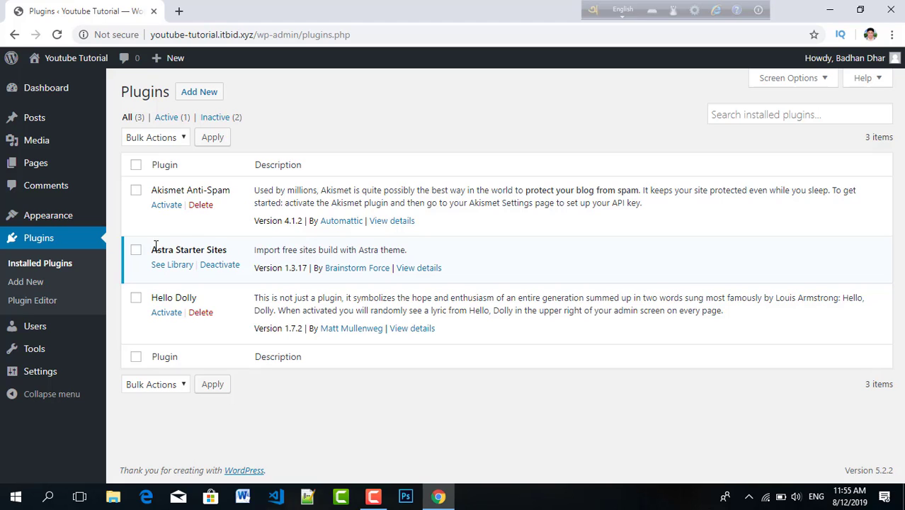
pyautogui.click(172, 266)
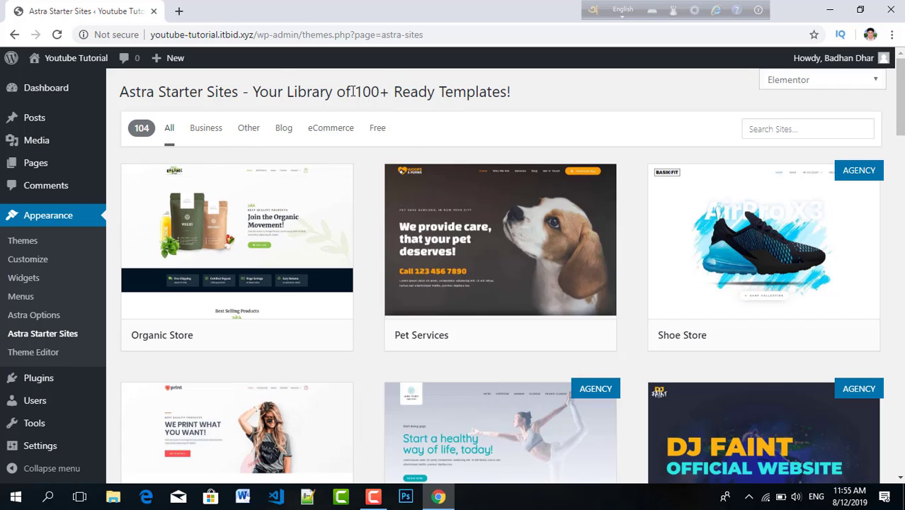
# Step: Browse the Astra Starter Sites library for a suitable template, checking which ones carry the Agency label
pyautogui.moveTo(253, 92); pyautogui.dragTo(438, 94)
pyautogui.click(491, 97)
pyautogui.moveTo(439, 94); pyautogui.dragTo(486, 88)
pyautogui.click(487, 89)
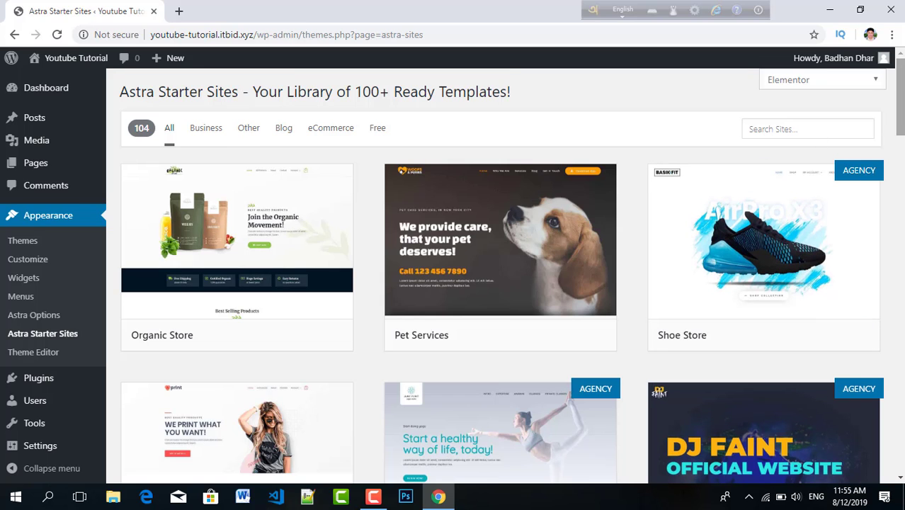
pyautogui.scroll(-1, 814, 141)
pyautogui.scroll(-3, 814, 142)
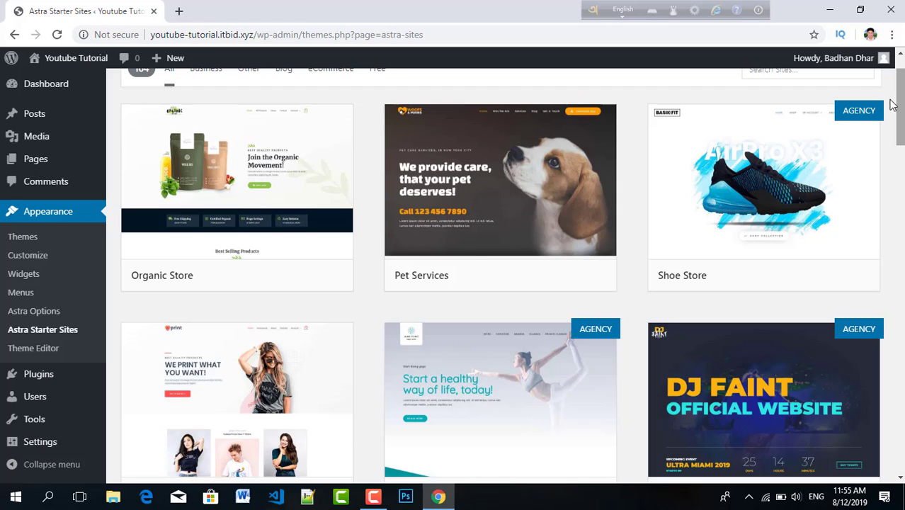
pyautogui.moveTo(865, 115)
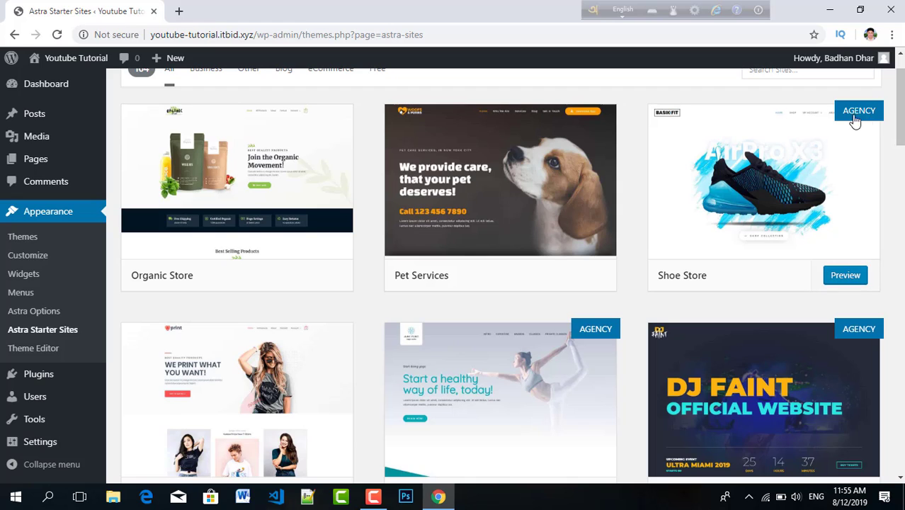
pyautogui.scroll(-1, 705, 320)
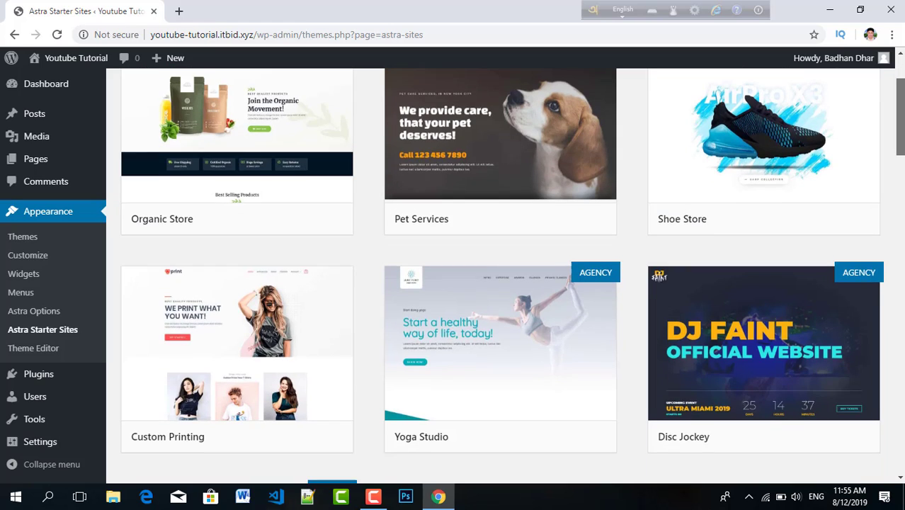
pyautogui.scroll(1, 704, 320)
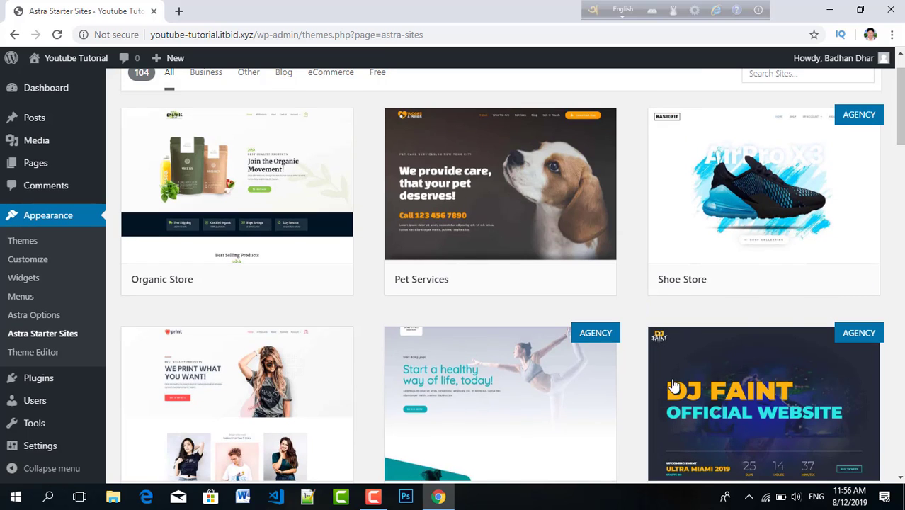
pyautogui.moveTo(900, 137); pyautogui.dragTo(901, 180)
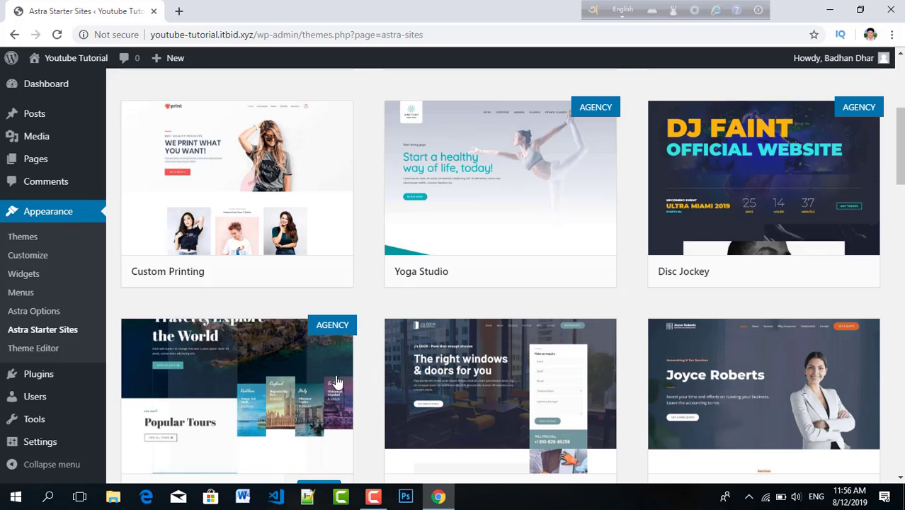
pyautogui.moveTo(900, 177); pyautogui.dragTo(900, 180)
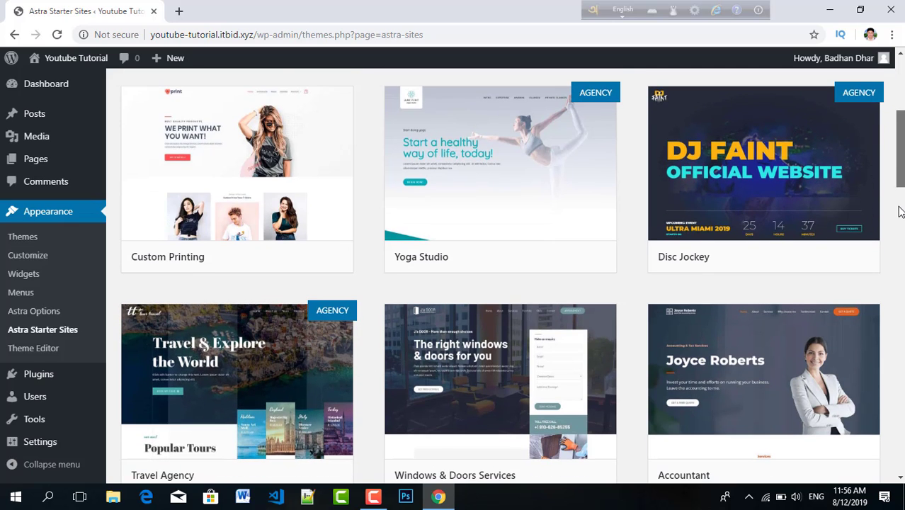
pyautogui.scroll(-1, 900, 211)
pyautogui.moveTo(899, 211); pyautogui.dragTo(899, 88)
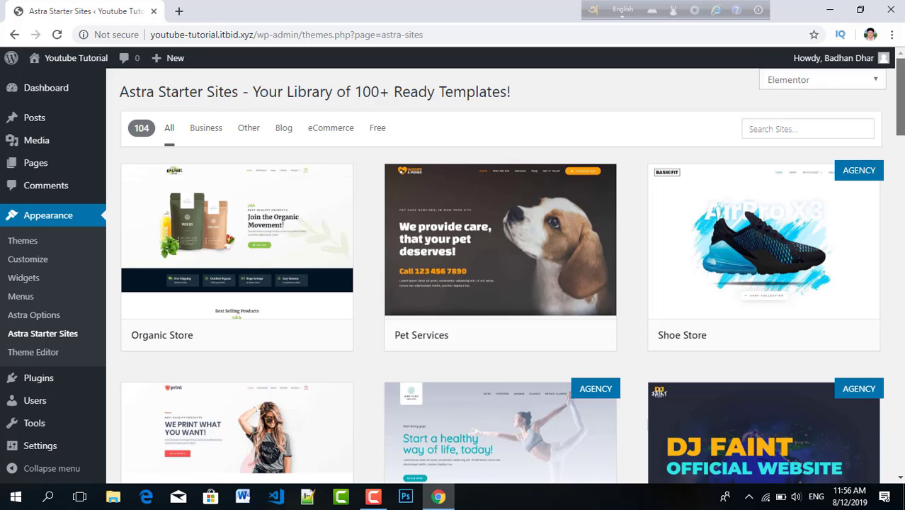
pyautogui.moveTo(901, 133); pyautogui.dragTo(883, 288)
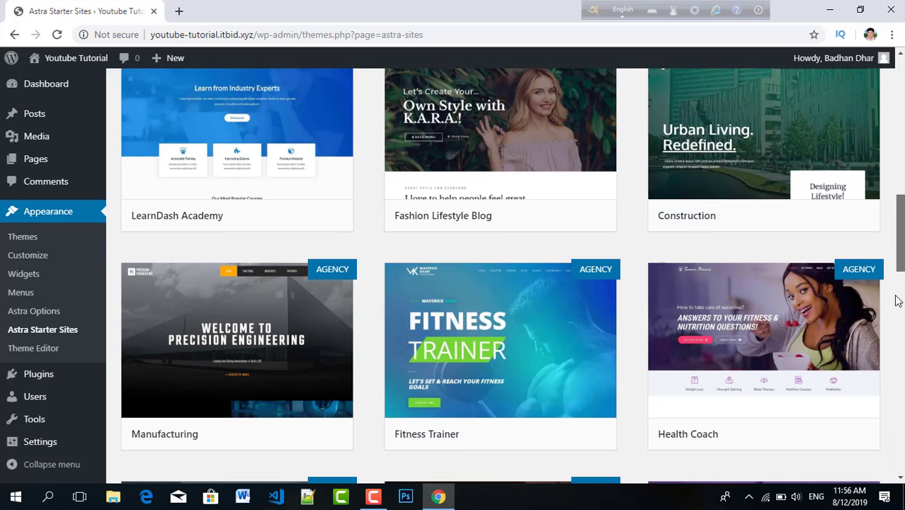
pyautogui.scroll(-6, 175, 304)
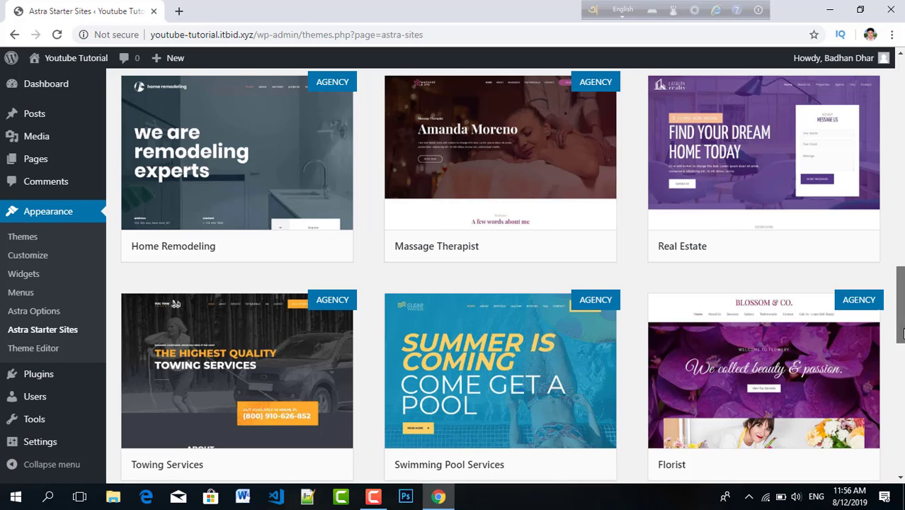
pyautogui.moveTo(902, 333)
pyautogui.mouseDown()
pyautogui.moveTo(902, 397)
pyautogui.moveTo(902, 334)
pyautogui.mouseUp()
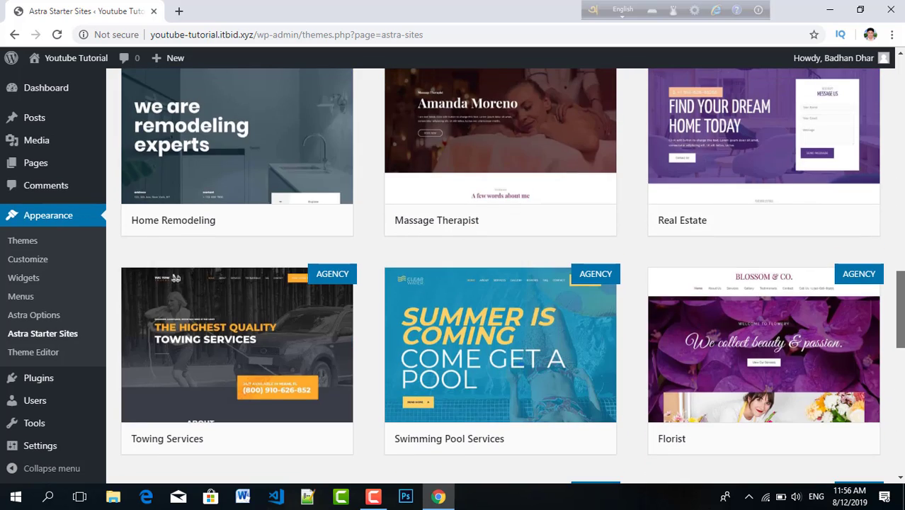
pyautogui.scroll(-6, 175, 278)
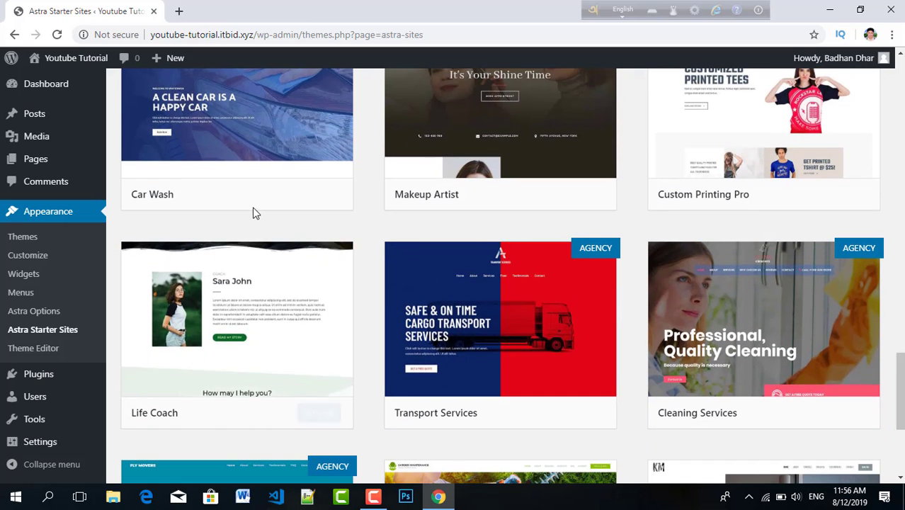
# Step: Preview the Life Coach template and import its complete site with required plugins, customizer settings, content and widgets
pyautogui.moveTo(210, 332)
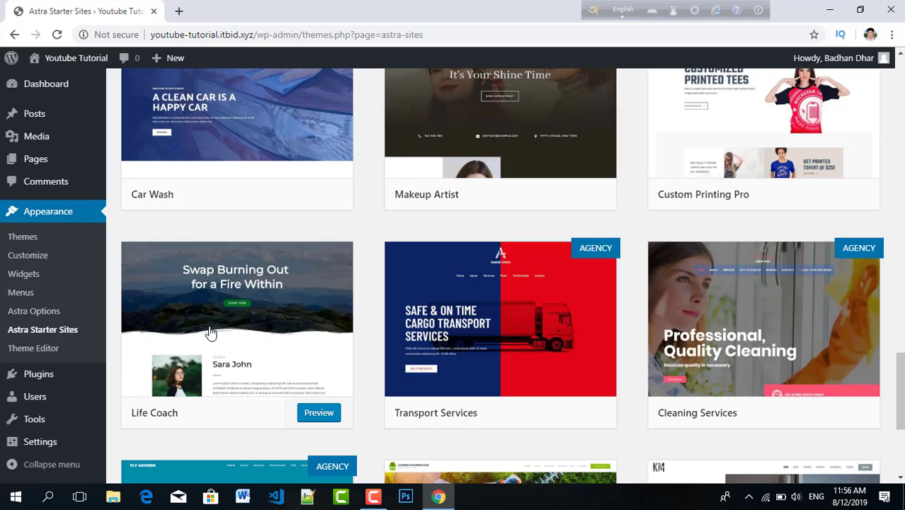
pyautogui.click(312, 416)
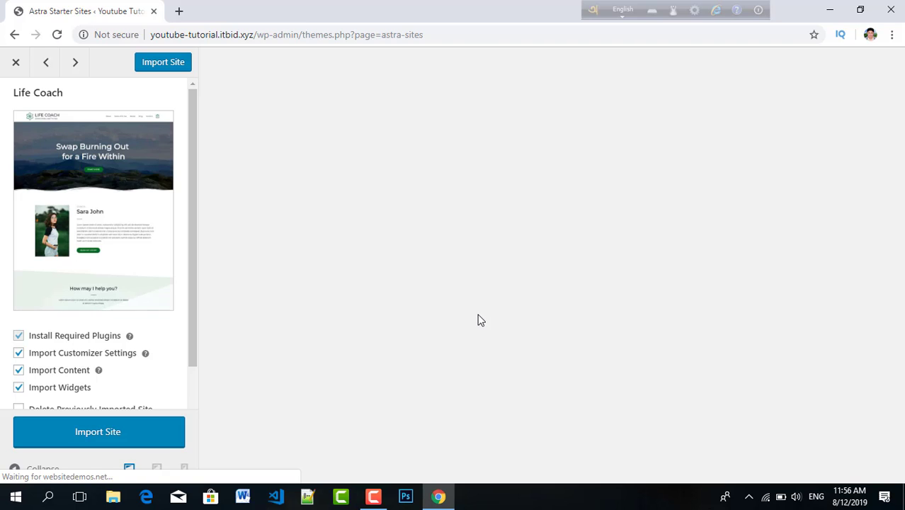
pyautogui.click(103, 440)
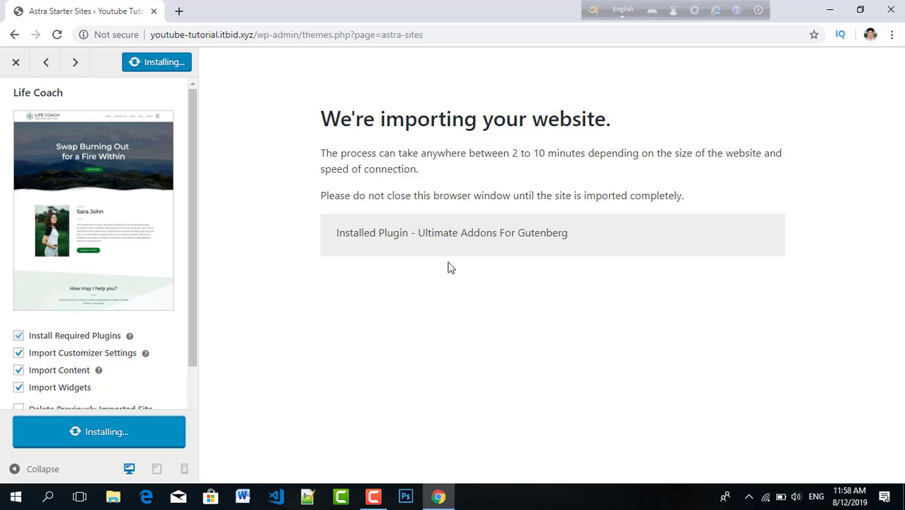
pyautogui.moveTo(487, 257); pyautogui.dragTo(333, 237)
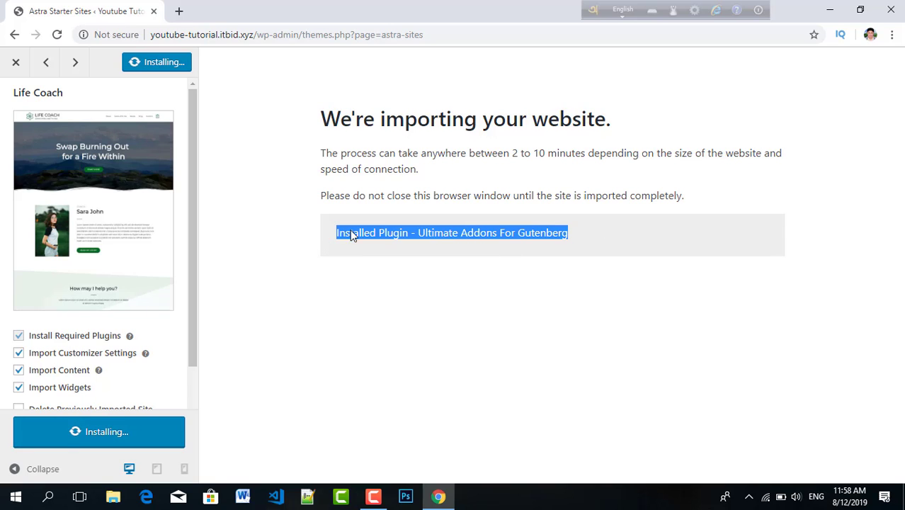
pyautogui.click(361, 232)
pyautogui.moveTo(418, 232); pyautogui.dragTo(458, 233)
pyautogui.click(483, 234)
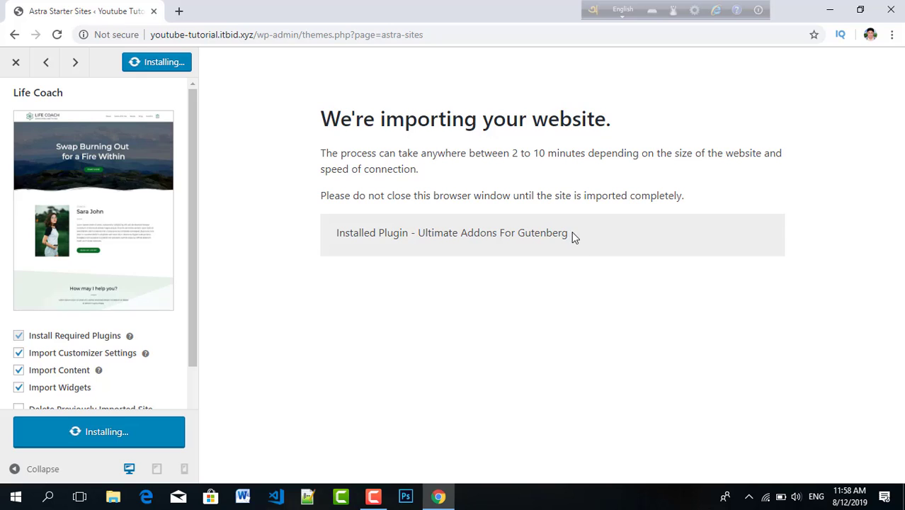
pyautogui.moveTo(572, 235); pyautogui.dragTo(416, 235)
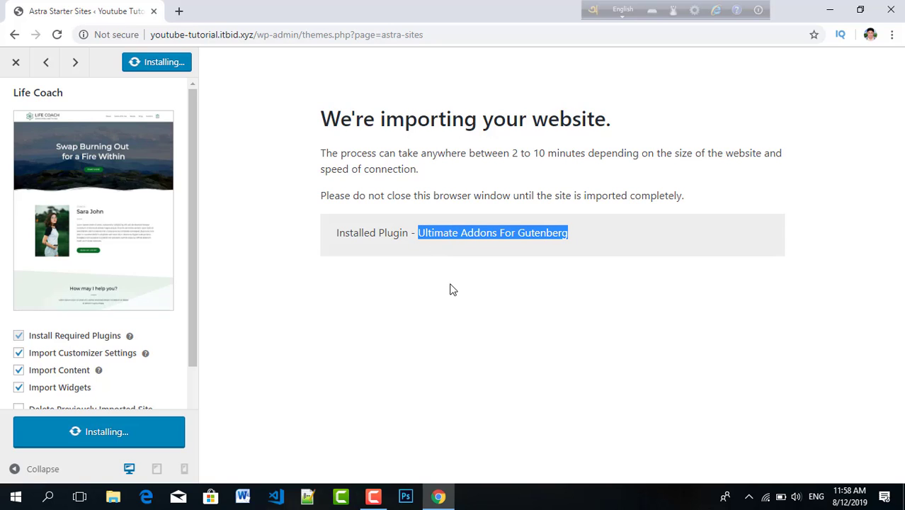
pyautogui.click(443, 240)
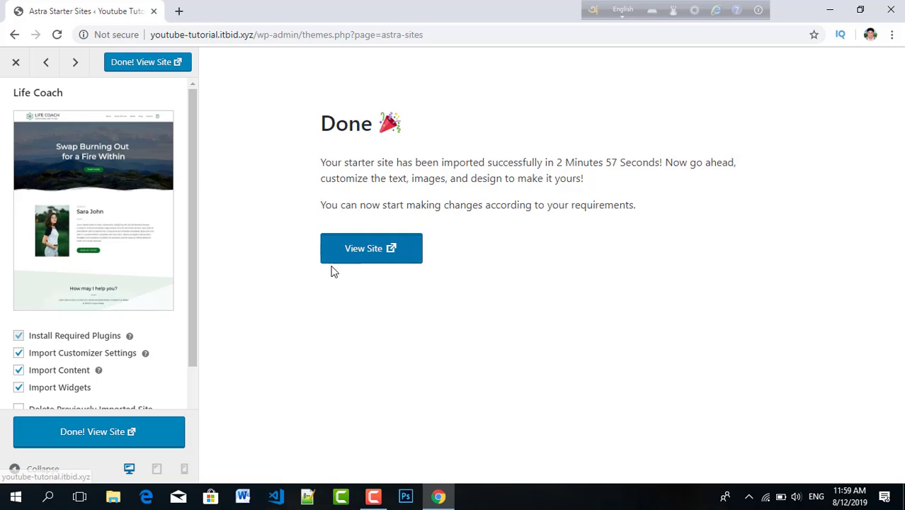
# Step: View the imported site, reload its home page and examine the hero heading and page layout
pyautogui.click(333, 258)
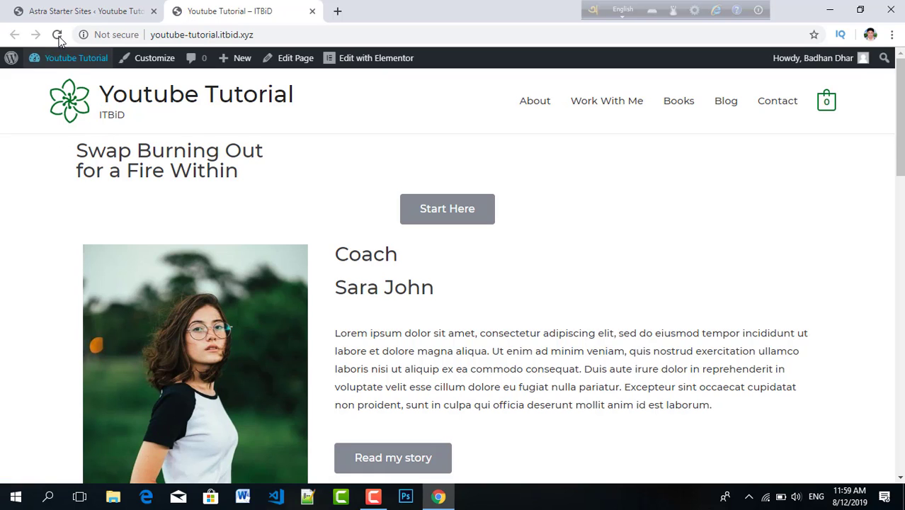
pyautogui.click(58, 36)
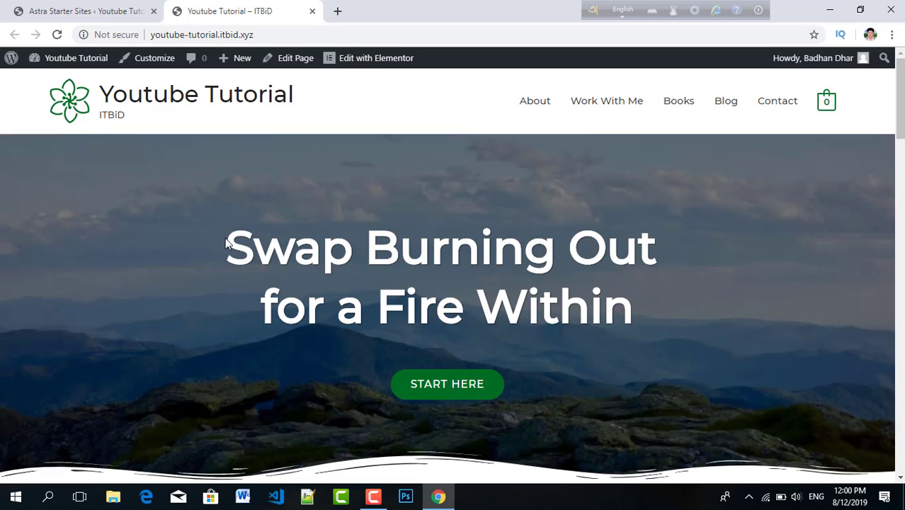
pyautogui.moveTo(226, 244); pyautogui.dragTo(651, 297)
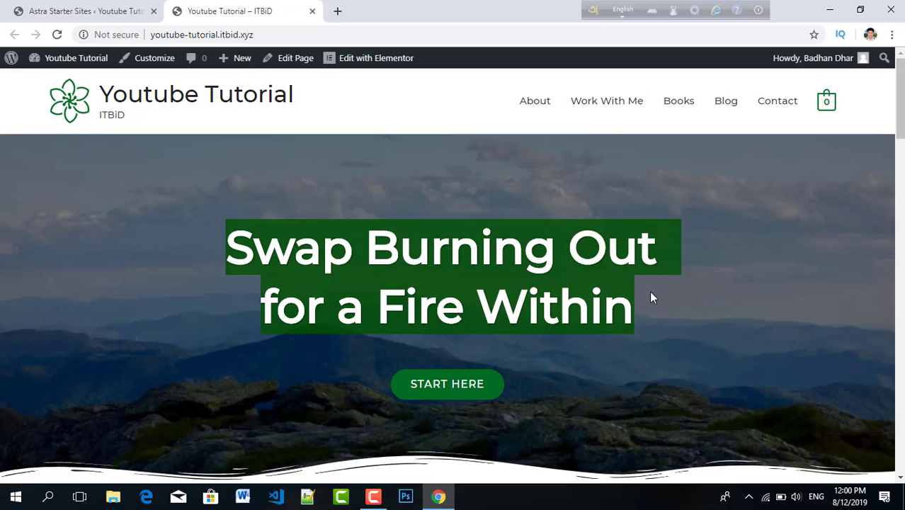
pyautogui.click(546, 213)
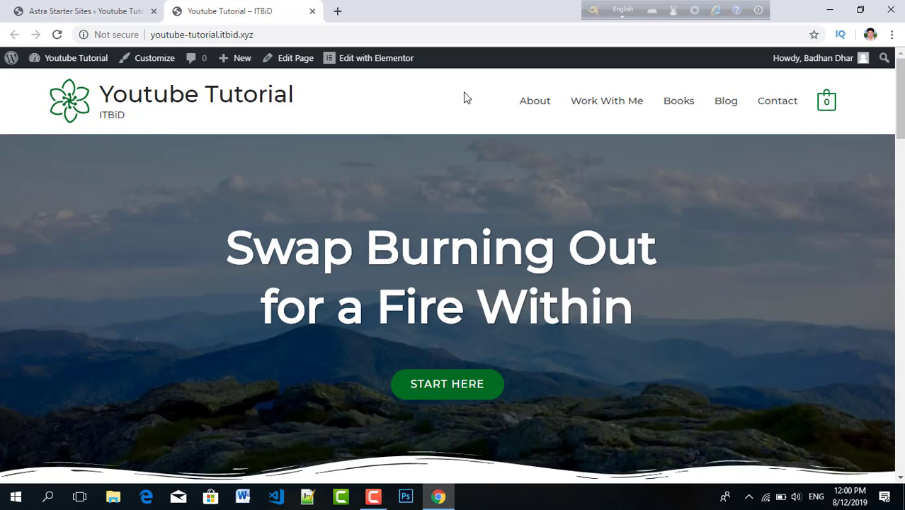
pyautogui.moveTo(227, 244)
pyautogui.mouseDown()
pyautogui.moveTo(406, 257)
pyautogui.moveTo(660, 308)
pyautogui.mouseUp()
pyautogui.click(660, 307)
pyautogui.moveTo(896, 136); pyautogui.dragTo(875, 81)
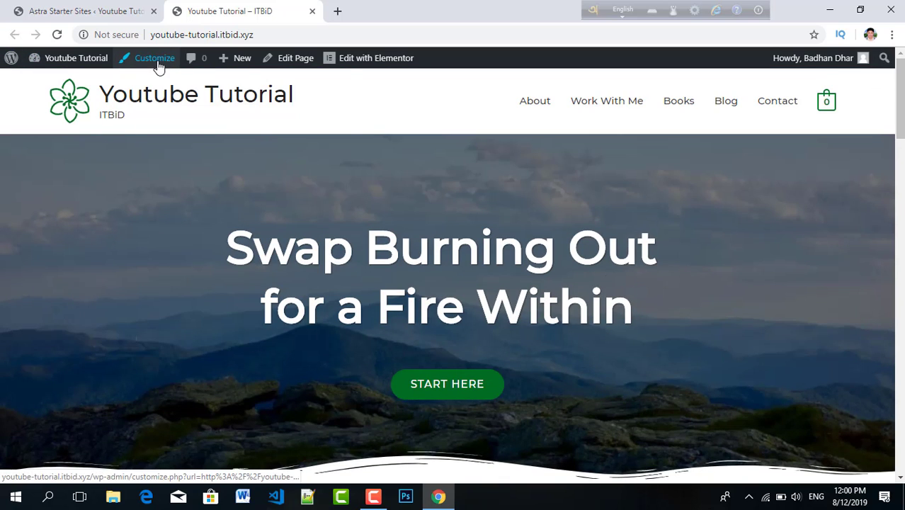
# Step: Open the Customizer for the imported site and close the Astra Starter Sites page
pyautogui.rightClick(159, 60)
pyautogui.click(193, 86)
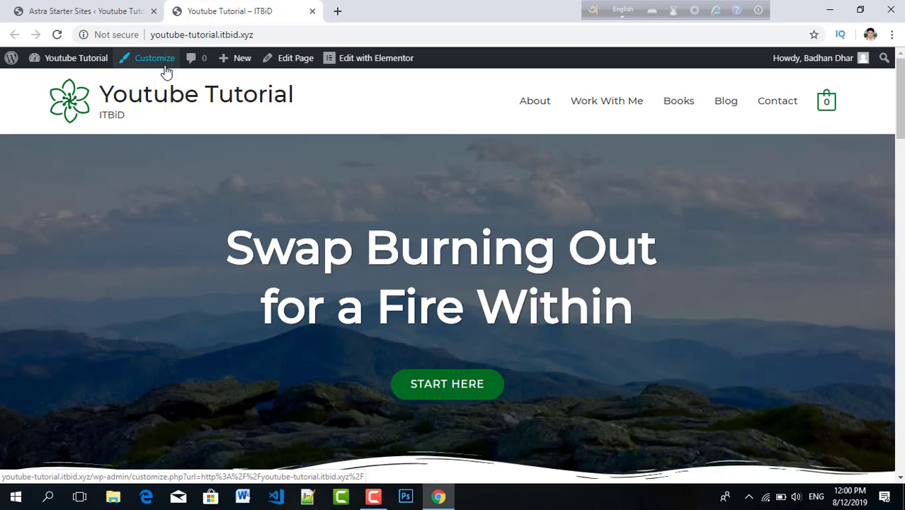
pyautogui.click(155, 59)
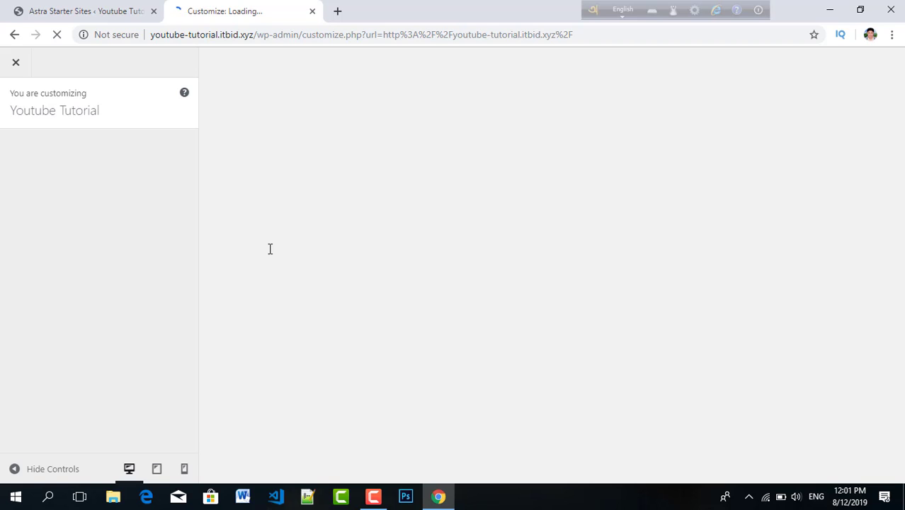
pyautogui.click(125, 7)
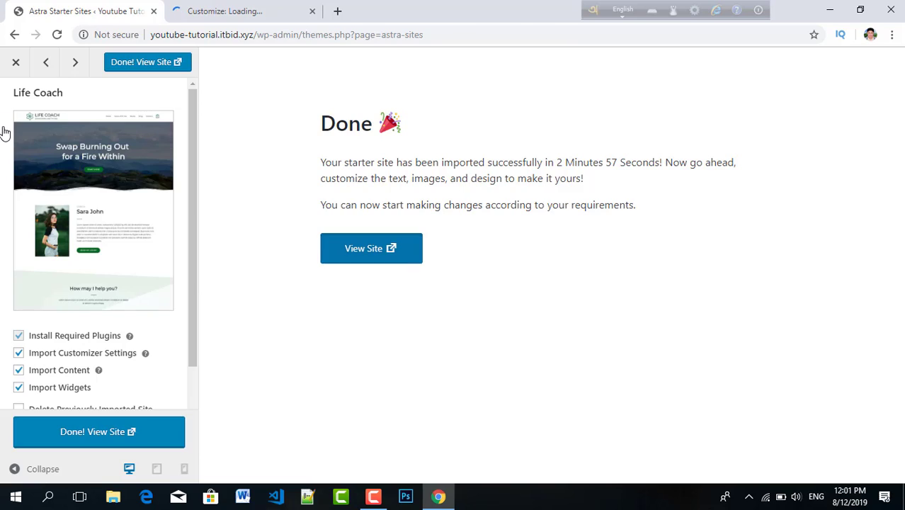
pyautogui.hotkey('ctrl', 'w')
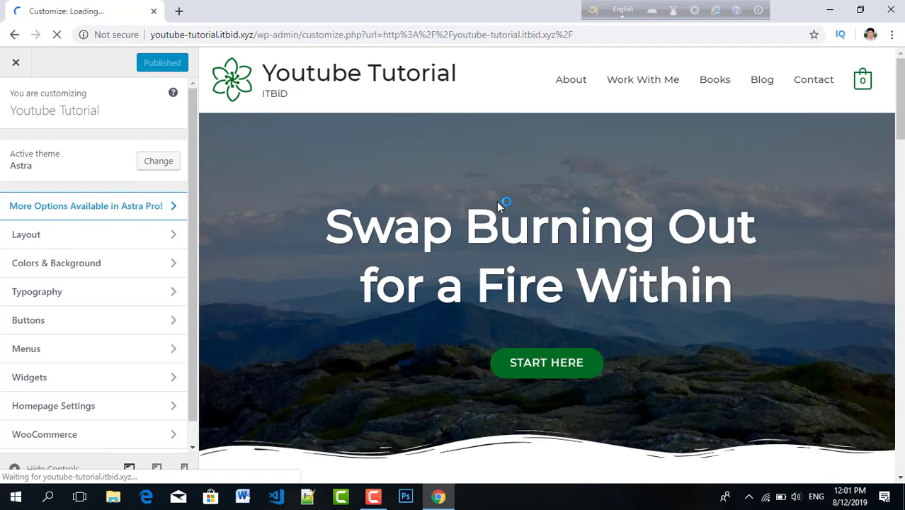
# Step: Look through the home page preview from header to footer, examining the copyright line and social icons below the newsletter text
pyautogui.scroll(-2, 890, 213)
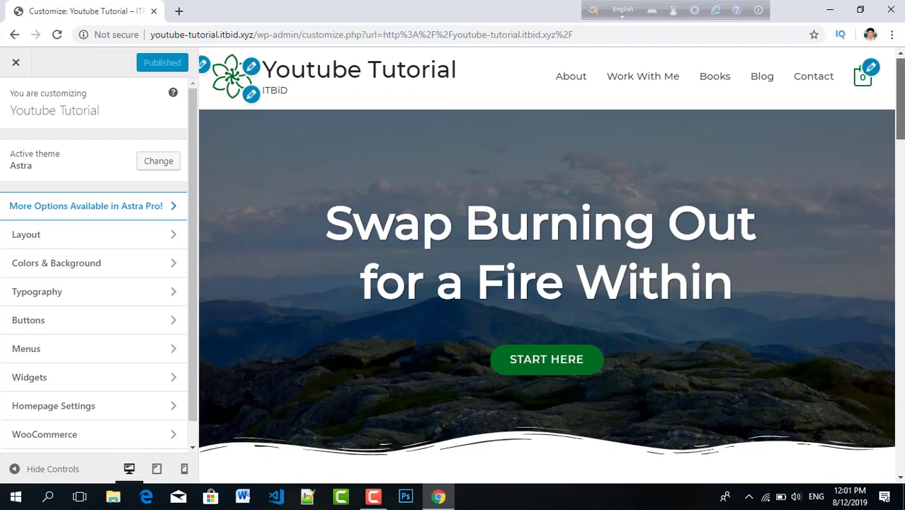
pyautogui.scroll(-5, 893, 209)
pyautogui.scroll(8, 894, 204)
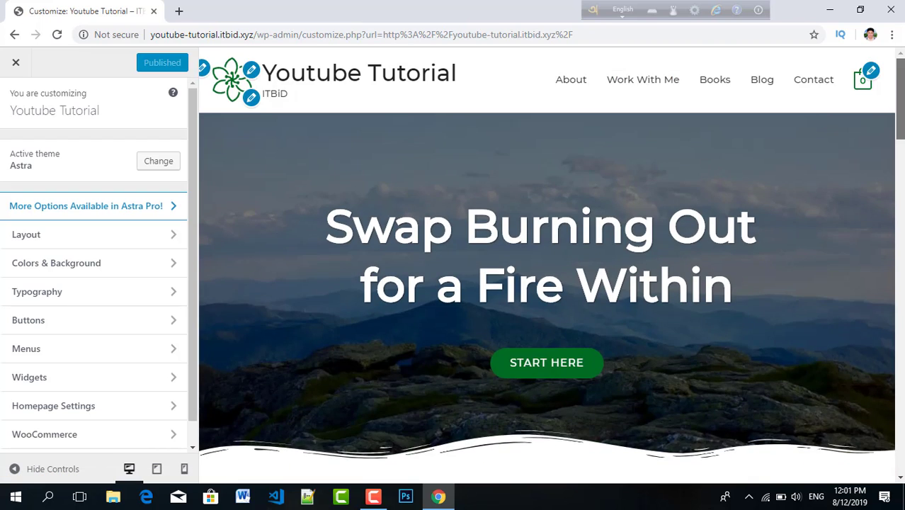
pyautogui.scroll(-15, 895, 247)
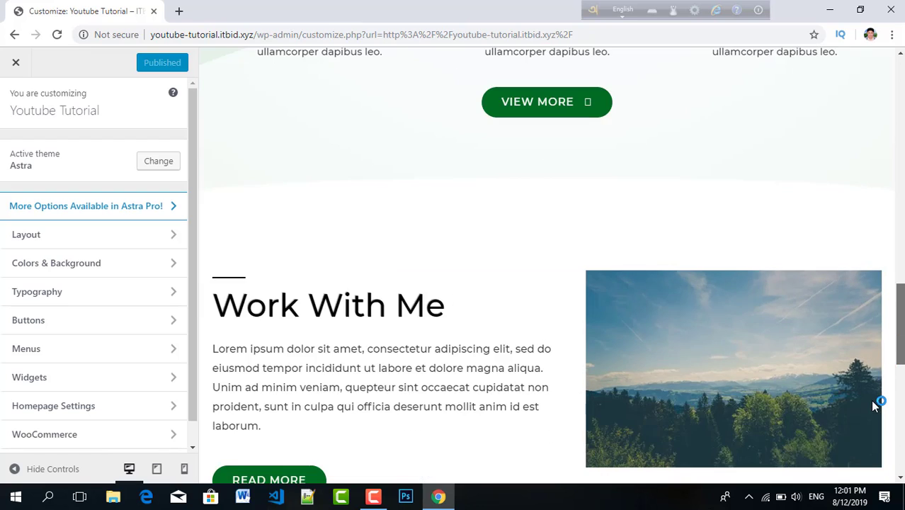
pyautogui.scroll(15, 896, 158)
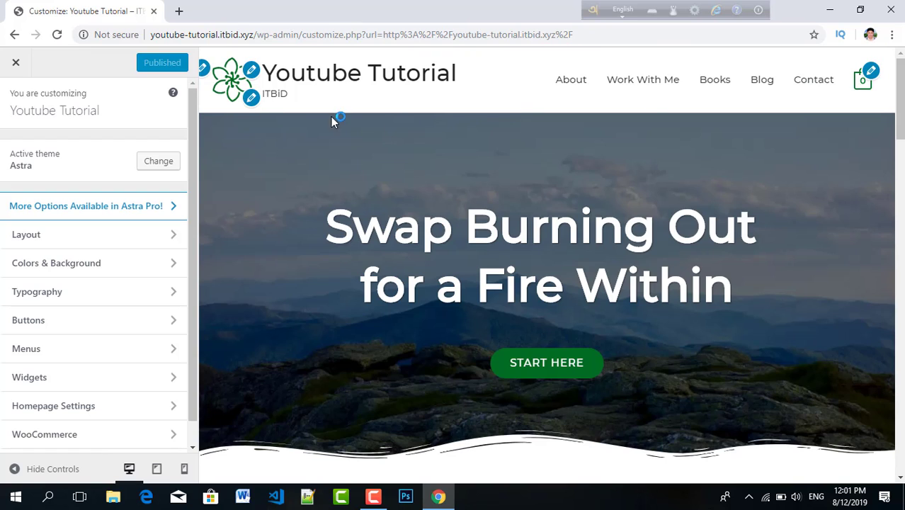
pyautogui.scroll(-20, 872, 289)
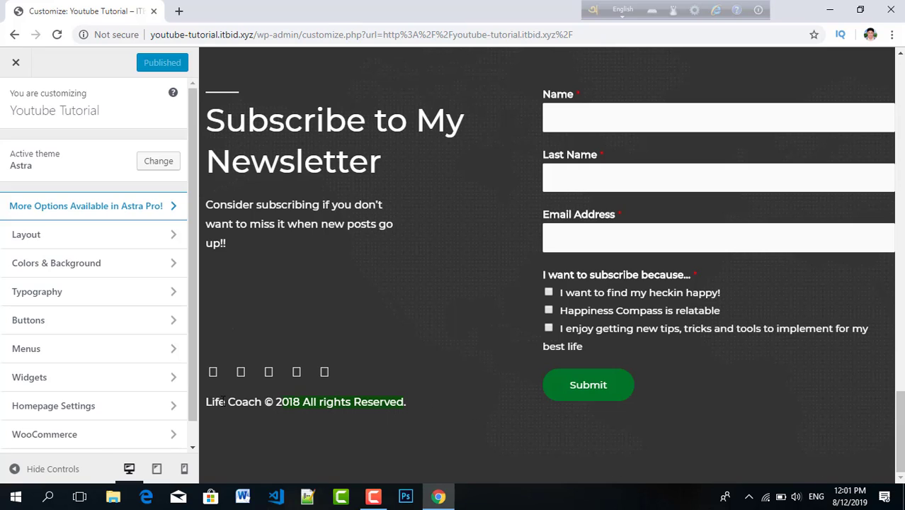
pyautogui.moveTo(223, 401); pyautogui.dragTo(214, 401)
pyautogui.moveTo(414, 405); pyautogui.dragTo(242, 415)
pyautogui.click(235, 410)
pyautogui.moveTo(423, 410); pyautogui.dragTo(354, 407)
pyautogui.moveTo(414, 402); pyautogui.dragTo(217, 399)
pyautogui.click(247, 401)
pyautogui.moveTo(293, 406); pyautogui.dragTo(207, 407)
pyautogui.moveTo(409, 414); pyautogui.dragTo(234, 409)
pyautogui.moveTo(426, 410); pyautogui.dragTo(340, 404)
pyautogui.moveTo(418, 411); pyautogui.dragTo(206, 401)
pyautogui.click(327, 402)
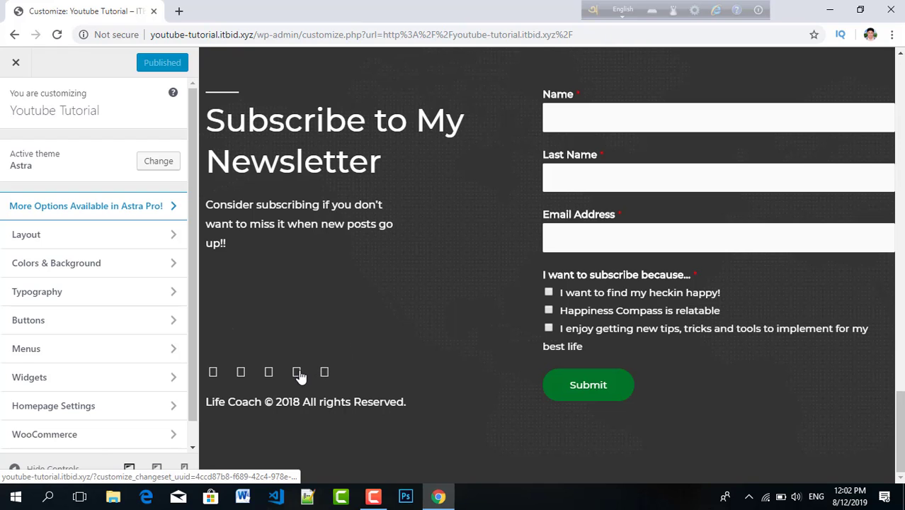
pyautogui.scroll(20, 411, 287)
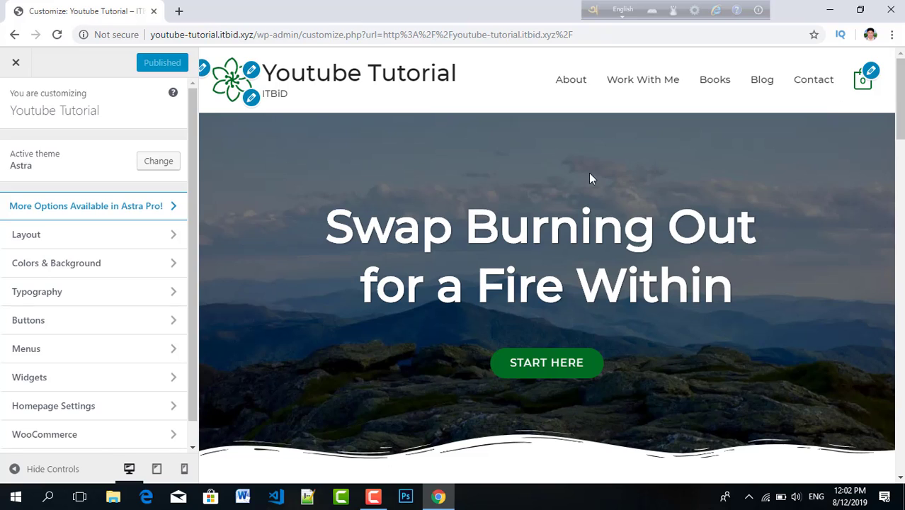
# Step: Open the Site Identity settings from the header preview, checking the tagline, site title and logo options
pyautogui.click(253, 100)
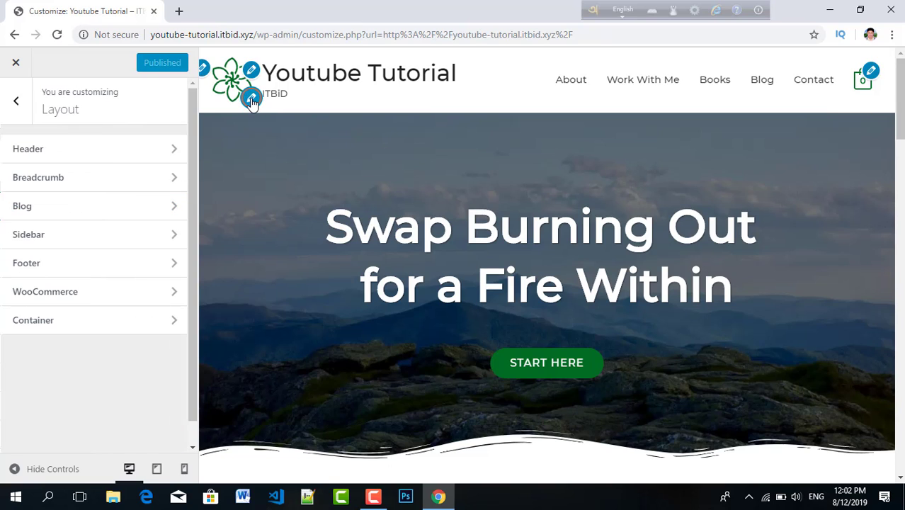
pyautogui.click(252, 100)
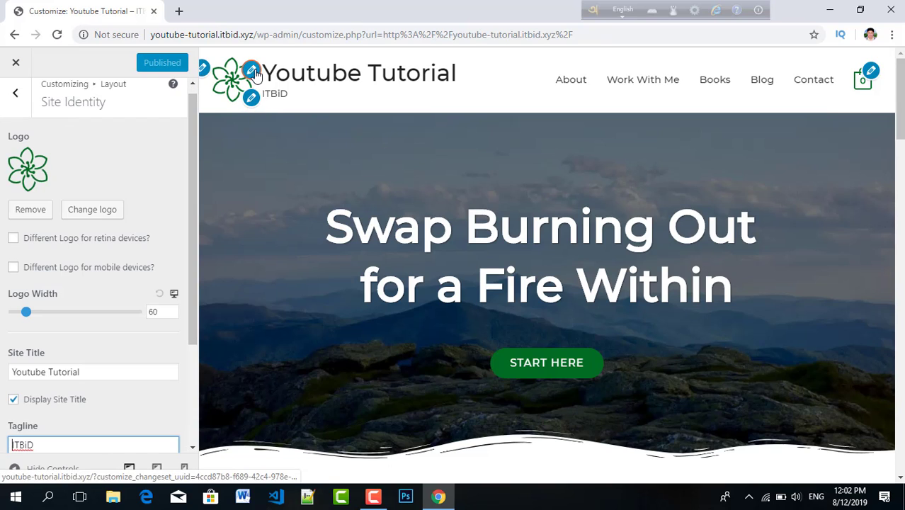
pyautogui.click(255, 73)
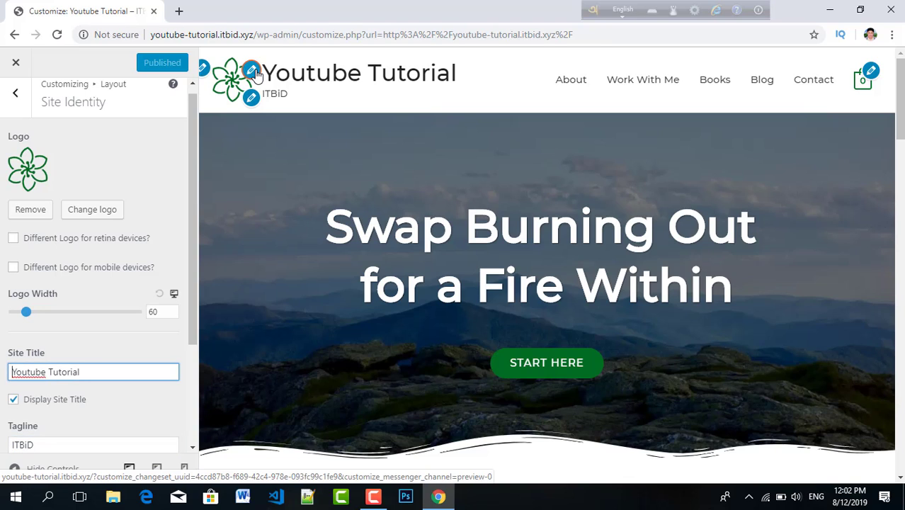
pyautogui.click(205, 68)
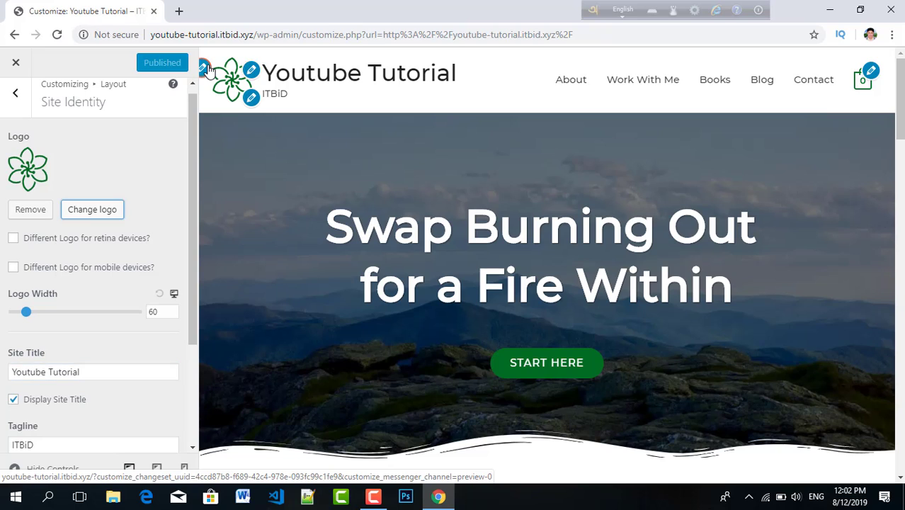
# Step: Open the header's primary menu, Main Menu, for editing and remove its About item
pyautogui.click(869, 76)
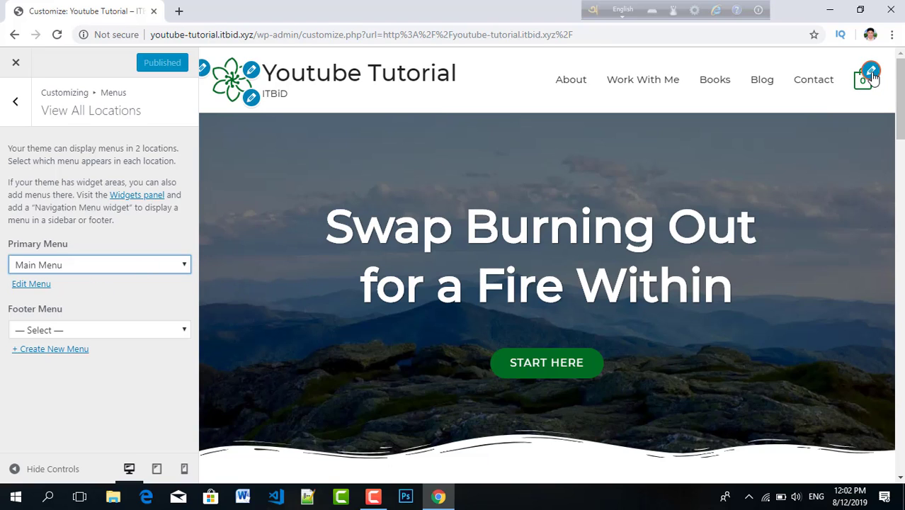
pyautogui.click(27, 284)
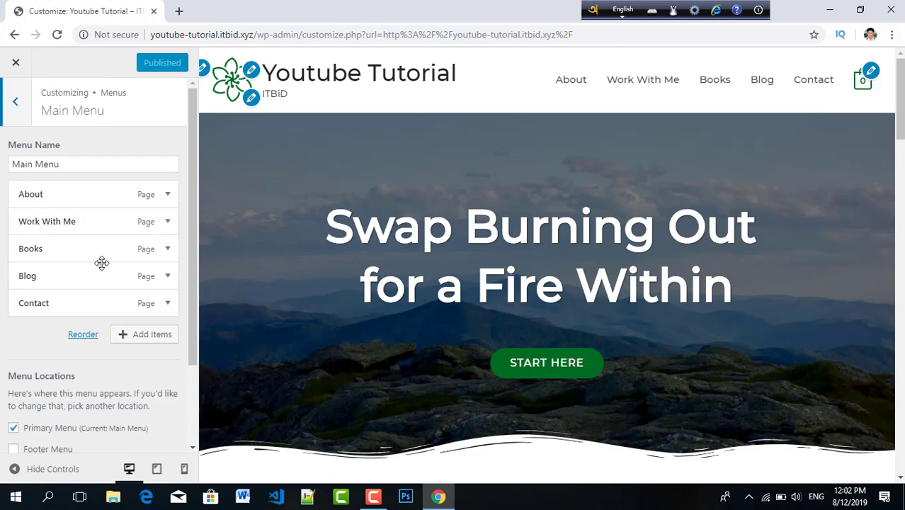
pyautogui.moveTo(82, 200); pyautogui.dragTo(106, 198)
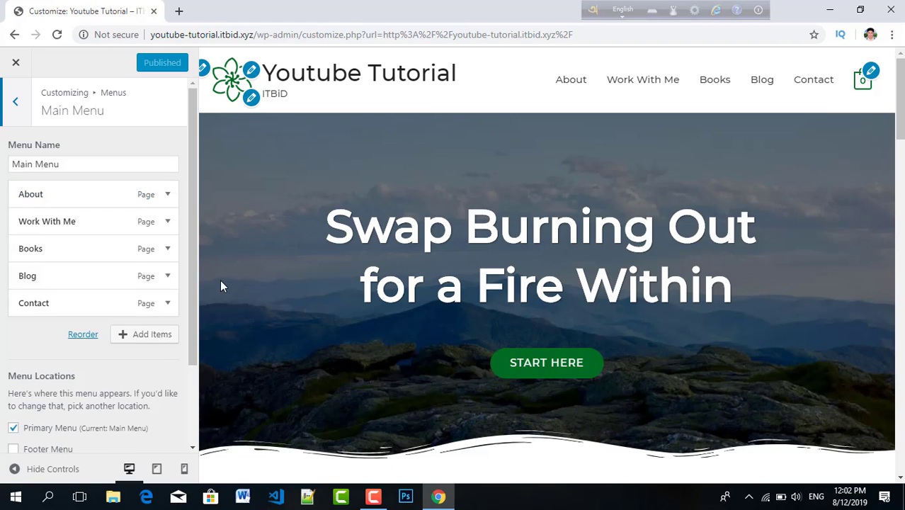
pyautogui.click(128, 195)
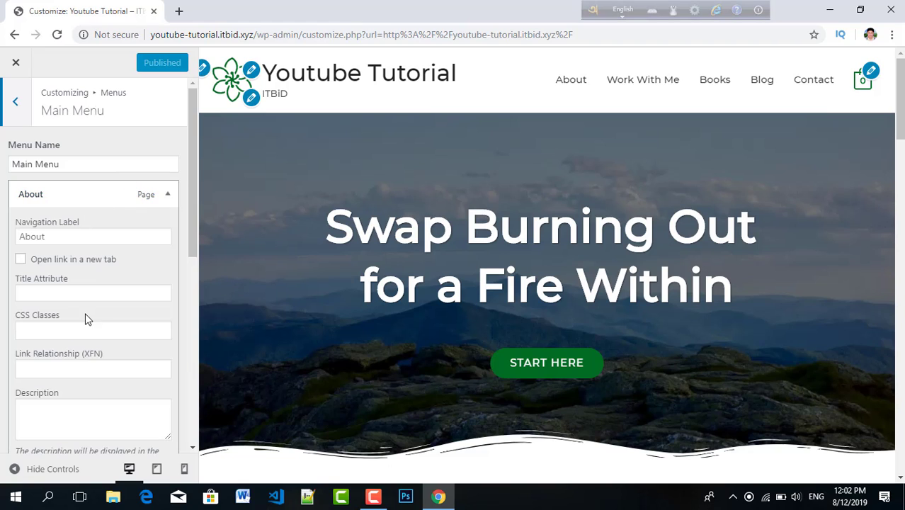
pyautogui.scroll(-4, 85, 318)
pyautogui.scroll(5, 51, 196)
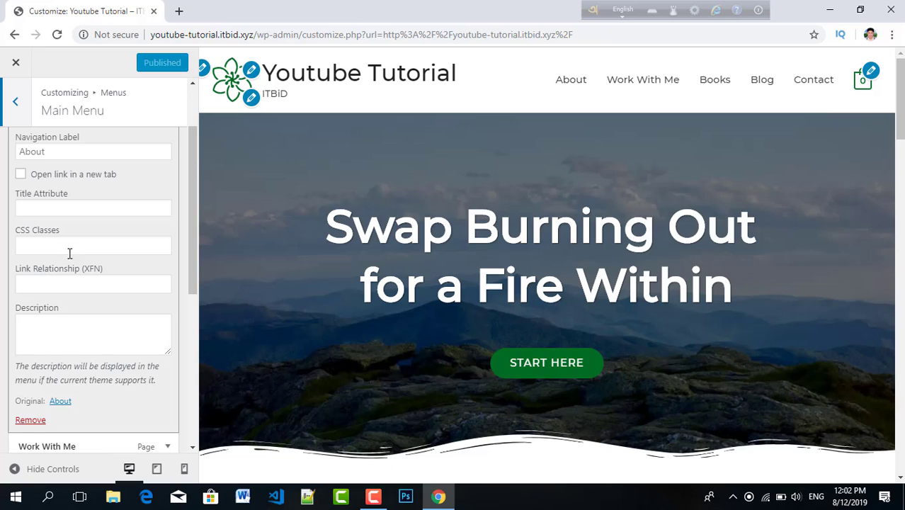
pyautogui.click(33, 420)
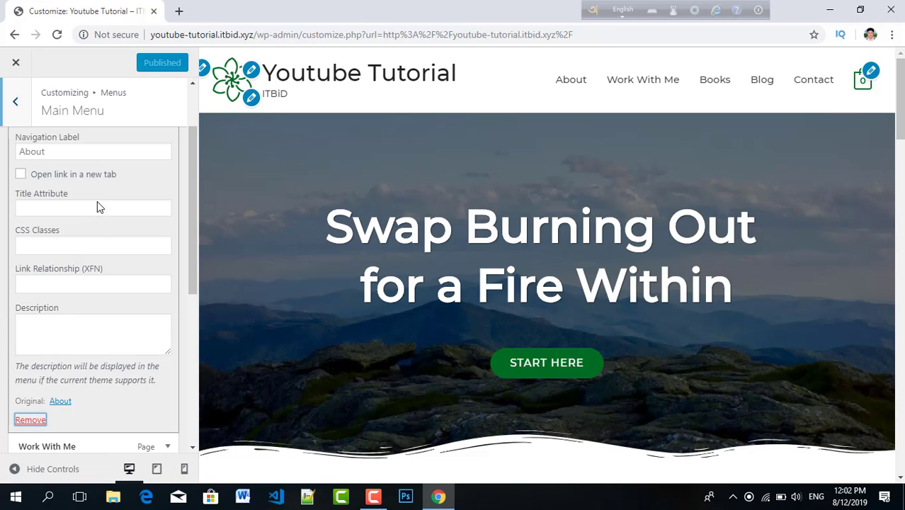
pyautogui.press('Return')
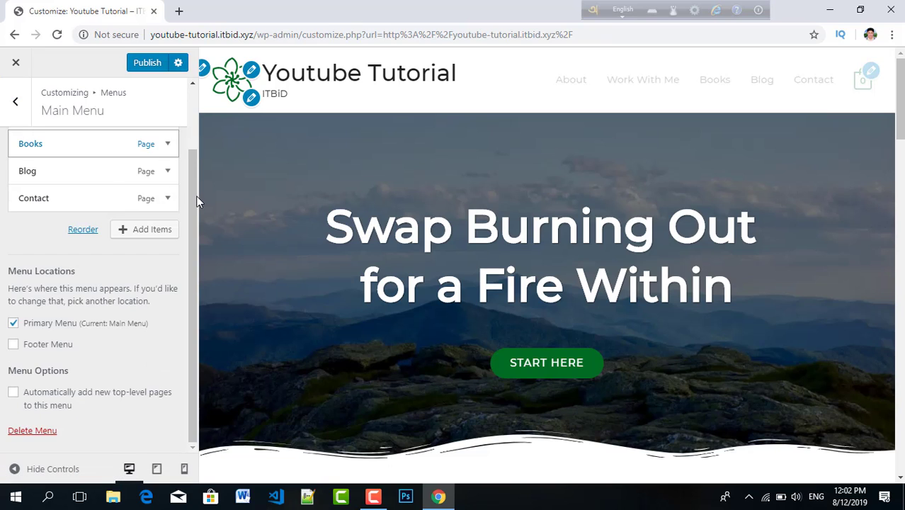
# Step: Remove the Work With Me and Books items from Main Menu
pyautogui.moveTo(191, 196); pyautogui.dragTo(196, 171)
pyautogui.click(153, 154)
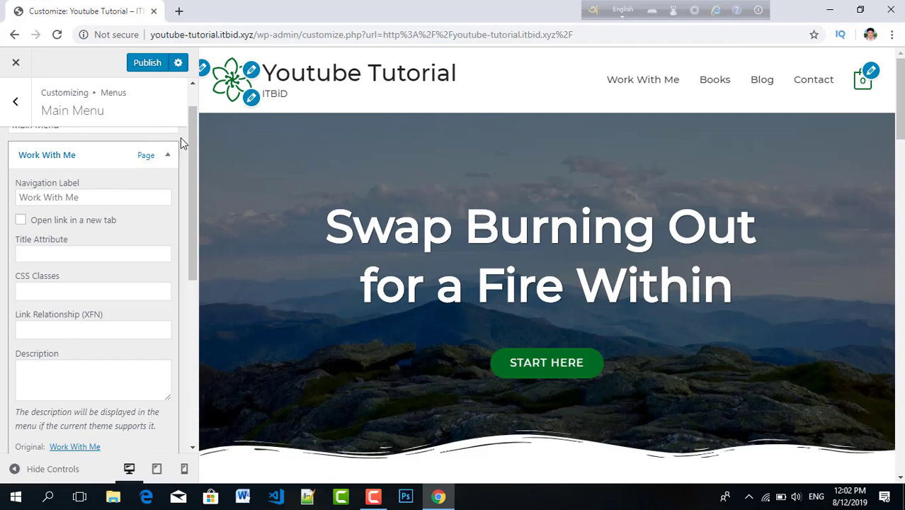
pyautogui.scroll(-5, 97, 311)
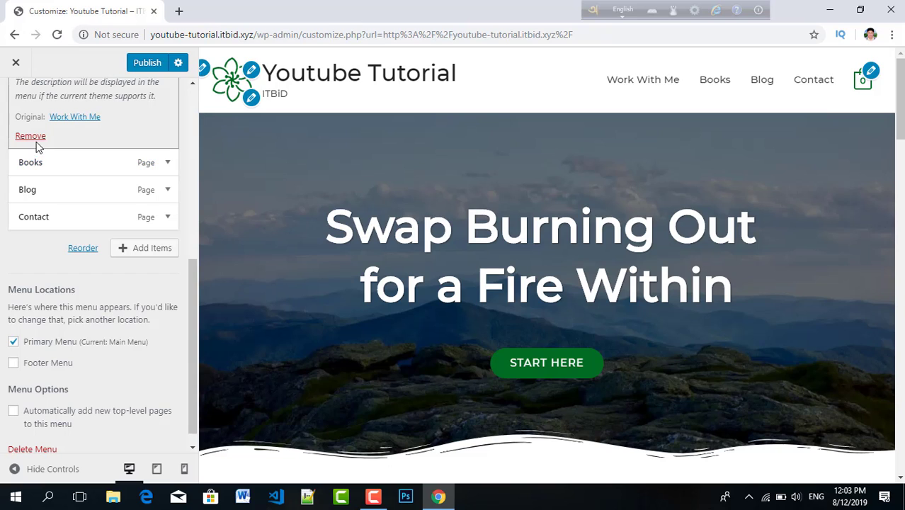
pyautogui.click(31, 136)
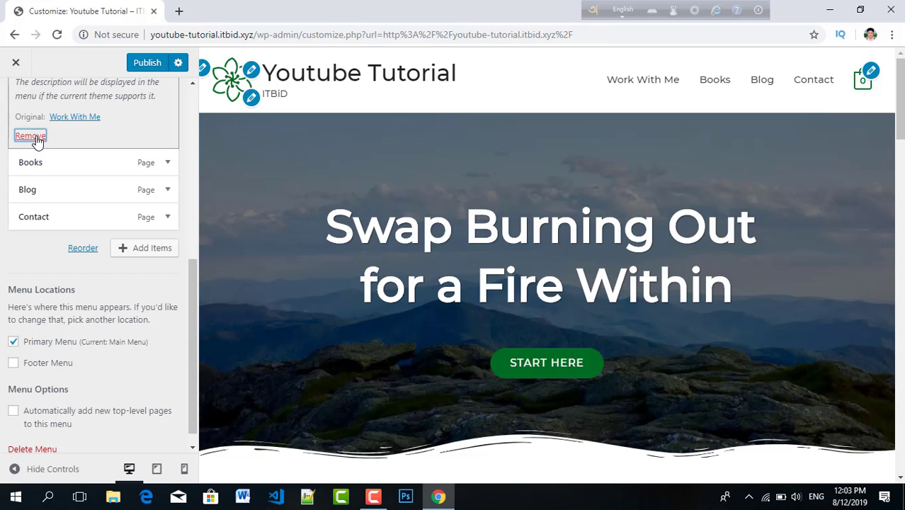
pyautogui.click(116, 165)
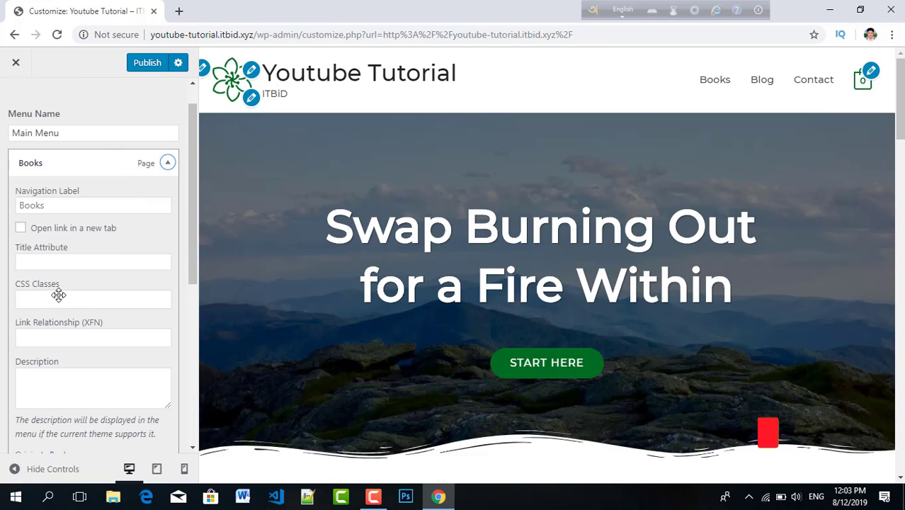
pyautogui.scroll(-5, 56, 293)
pyautogui.click(41, 145)
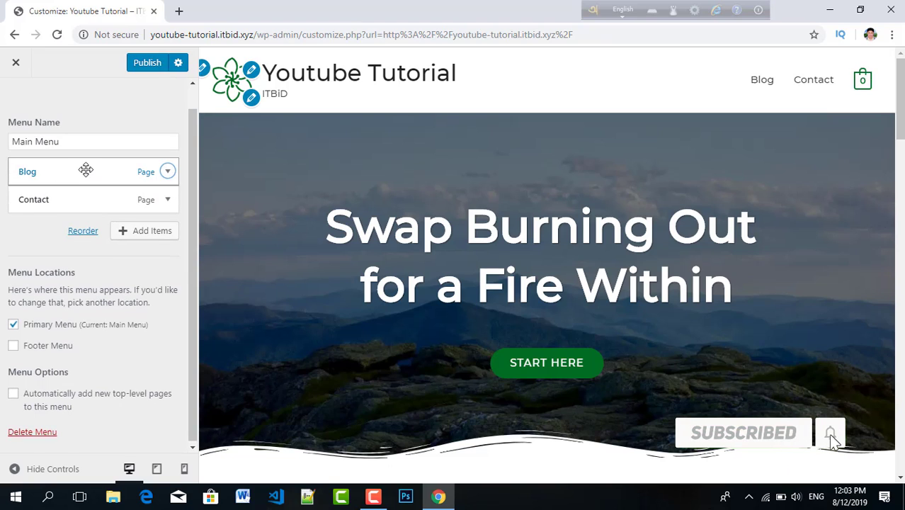
# Step: Remove the Blog and Contact items from Main Menu
pyautogui.click(85, 170)
pyautogui.scroll(-4, 50, 289)
pyautogui.click(31, 172)
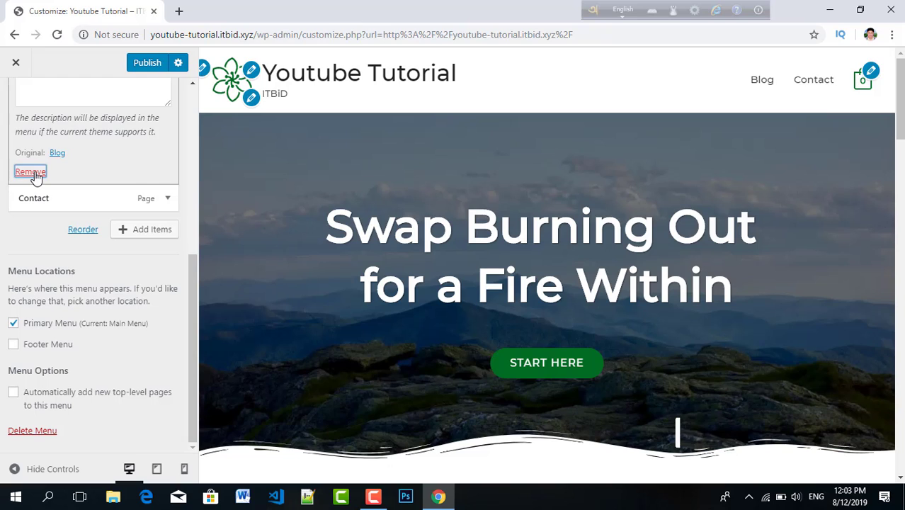
pyautogui.click(68, 198)
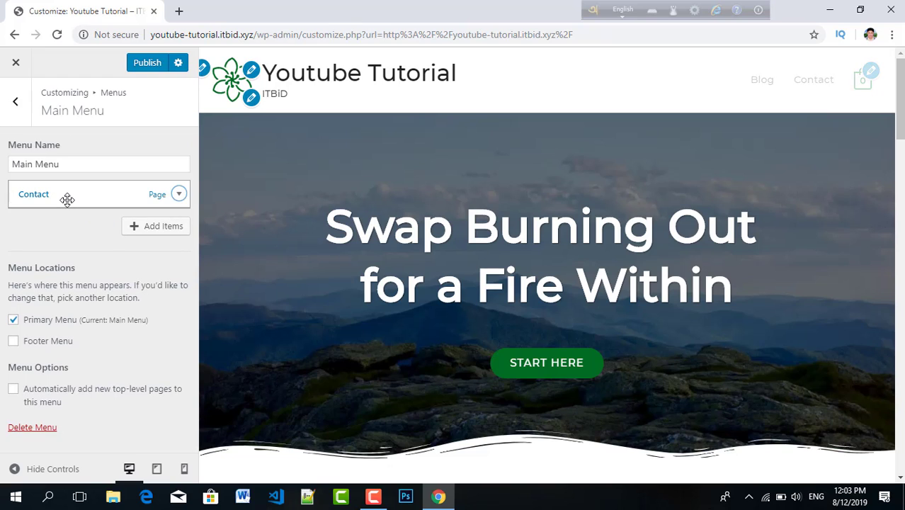
pyautogui.scroll(-5, 57, 256)
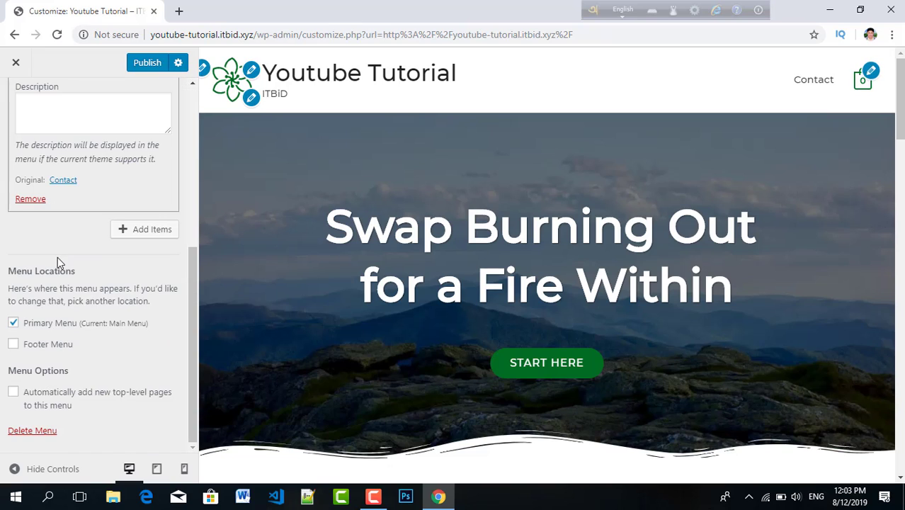
pyautogui.click(32, 200)
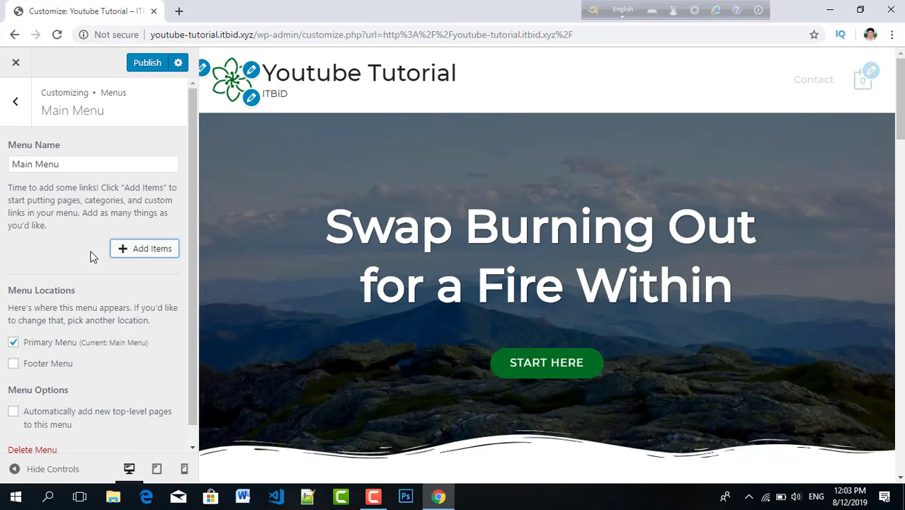
# Step: Add the Home custom link from the available pages to Main Menu twice
pyautogui.tripleClick(45, 225)
pyautogui.click(58, 240)
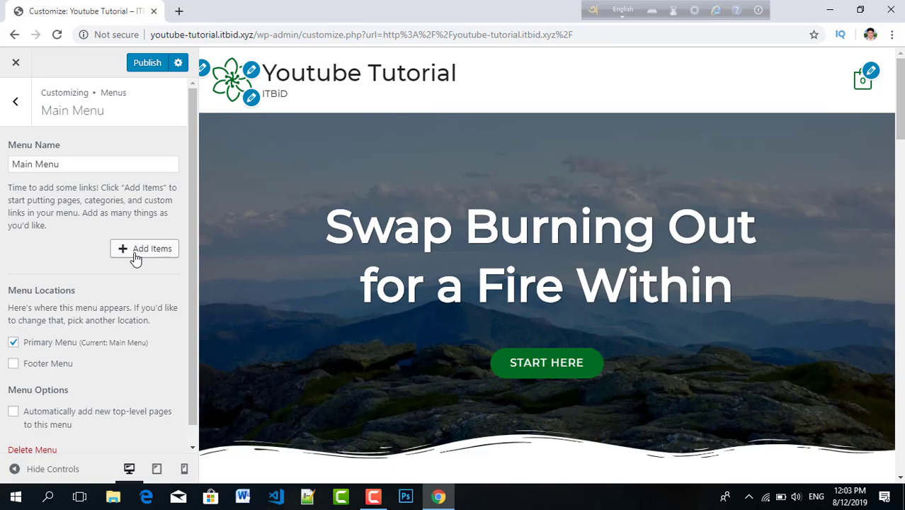
pyautogui.click(164, 262)
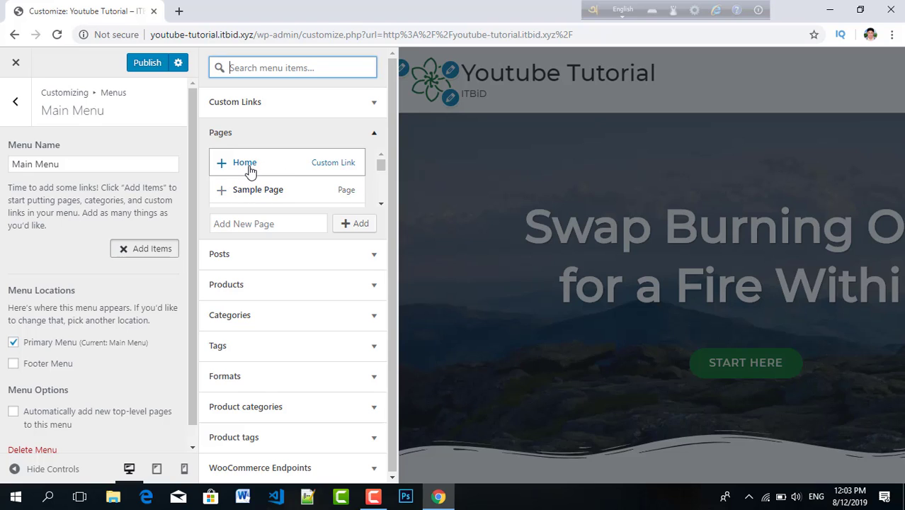
pyautogui.click(280, 174)
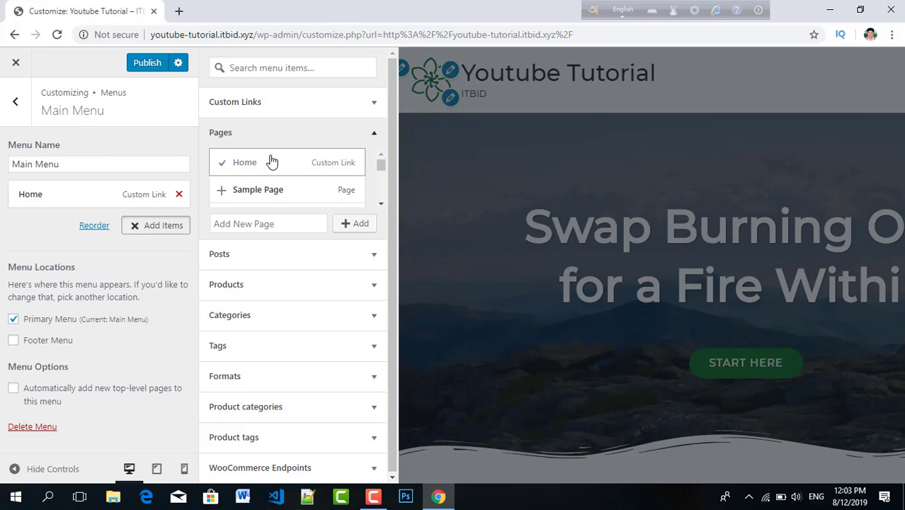
pyautogui.click(273, 162)
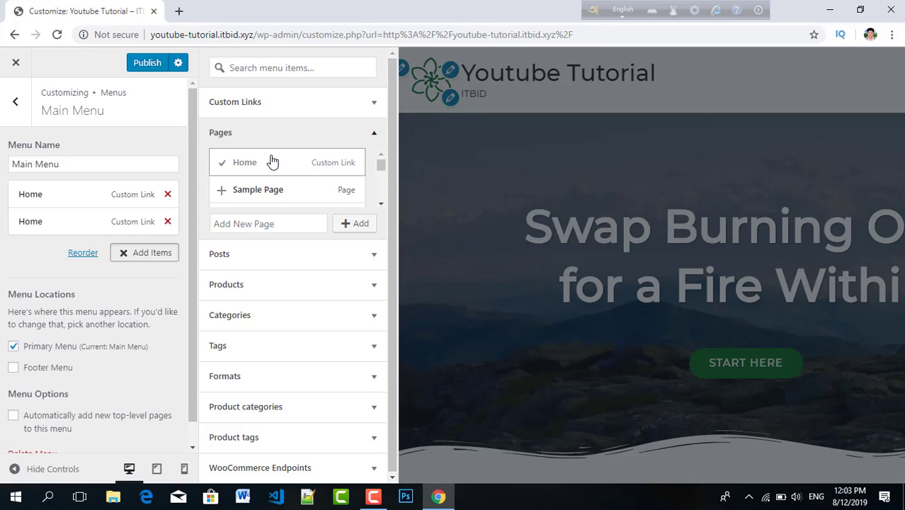
# Step: Change the navigation label of the second Home item in Main Menu to About
pyautogui.click(79, 225)
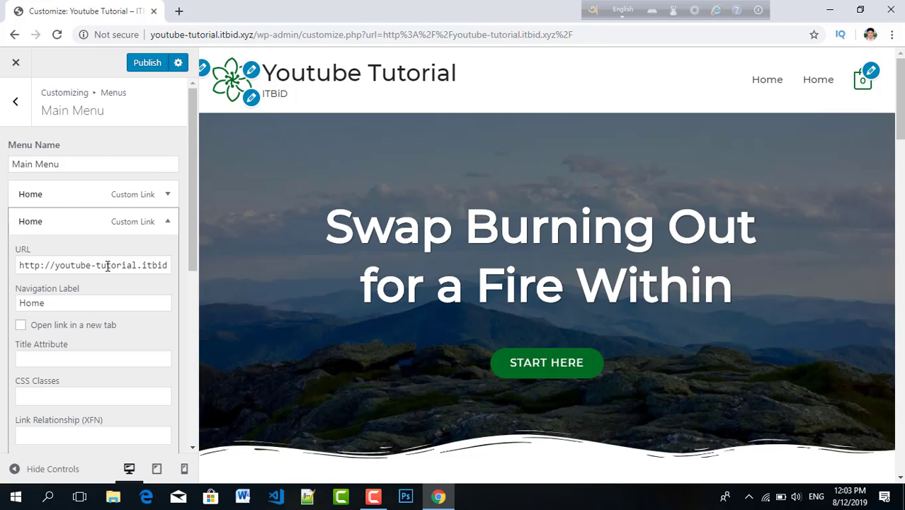
pyautogui.click(85, 300)
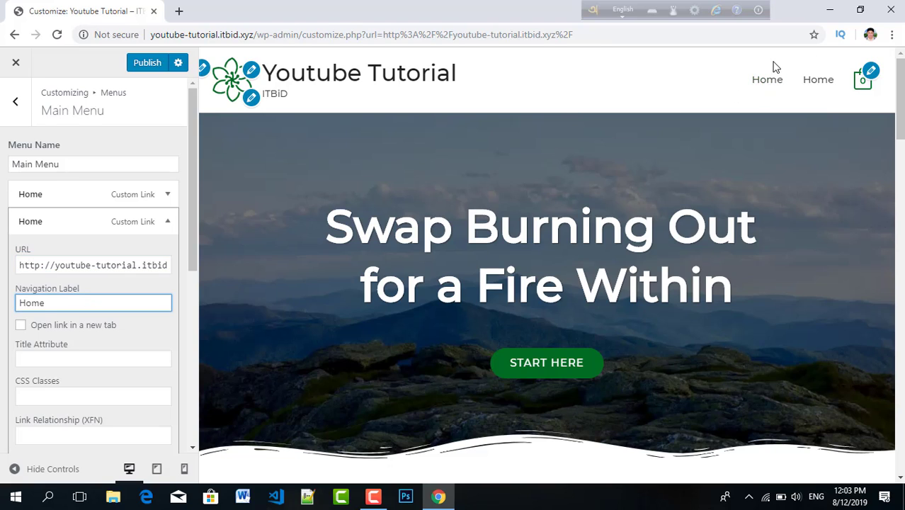
pyautogui.doubleClick(102, 310)
pyautogui.write('About')
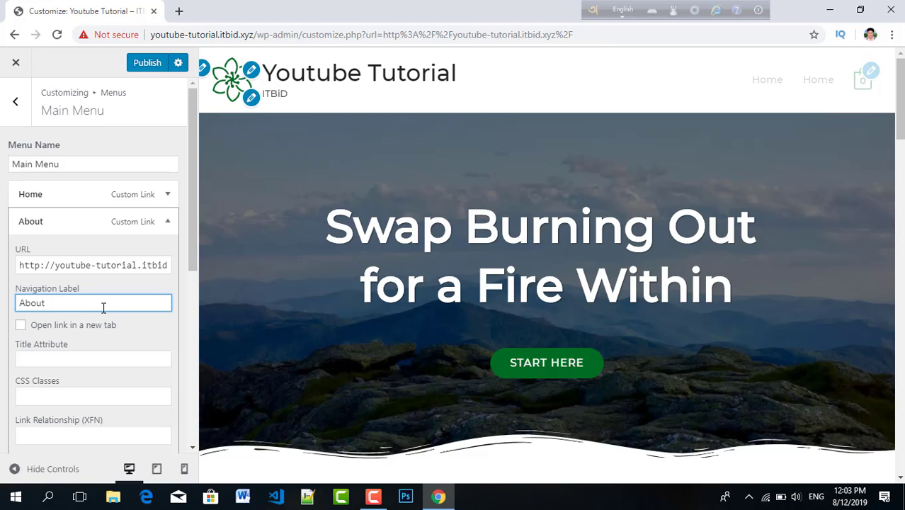
pyautogui.click(148, 265)
pyautogui.press('End')
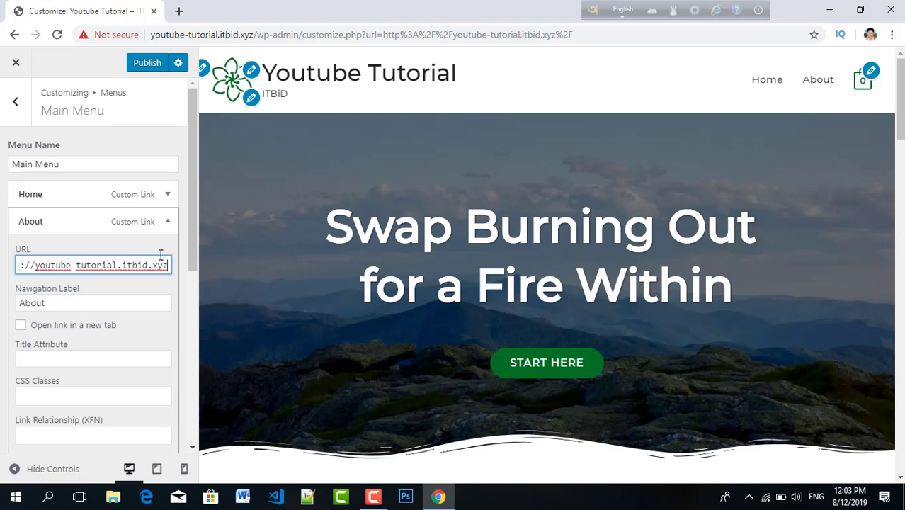
pyautogui.write('/')
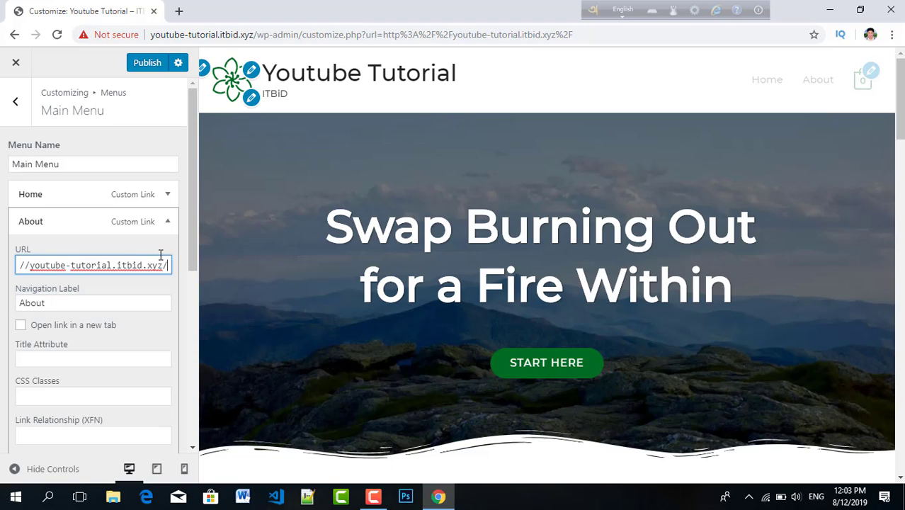
pyautogui.write('abou')
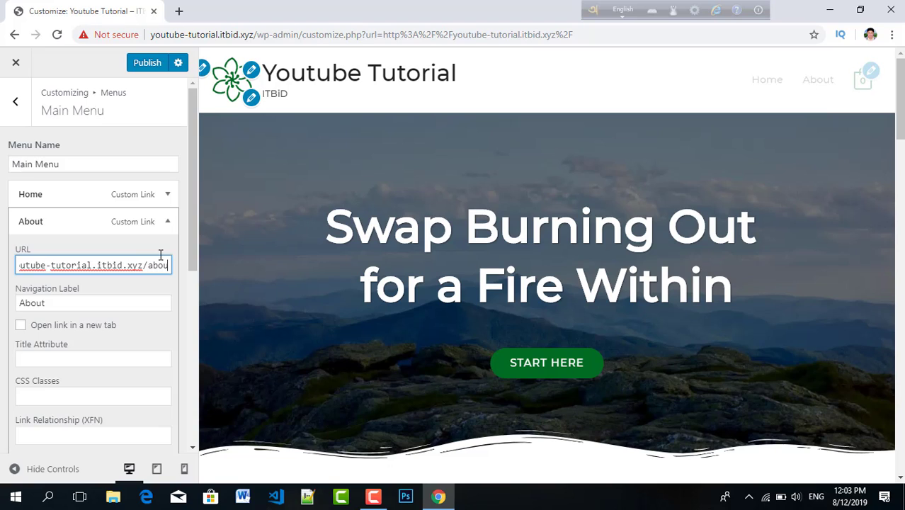
pyautogui.write('t-us')
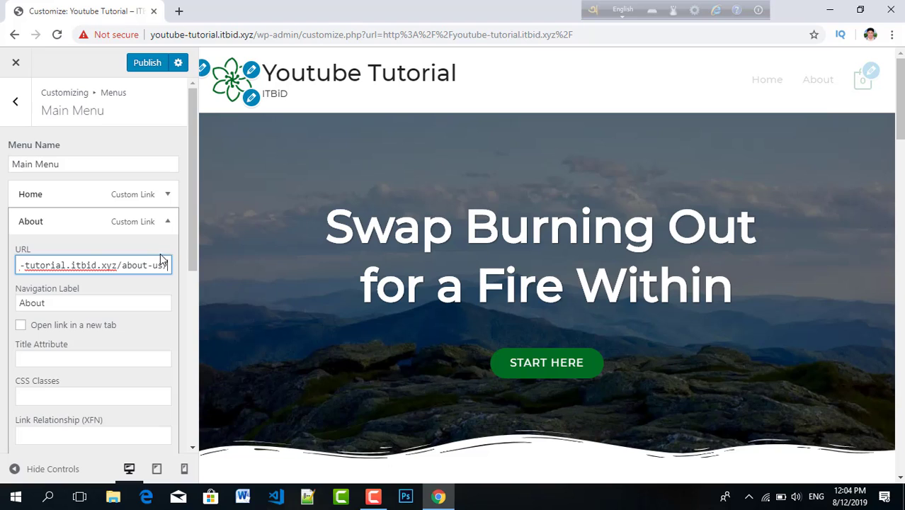
pyautogui.write('/')
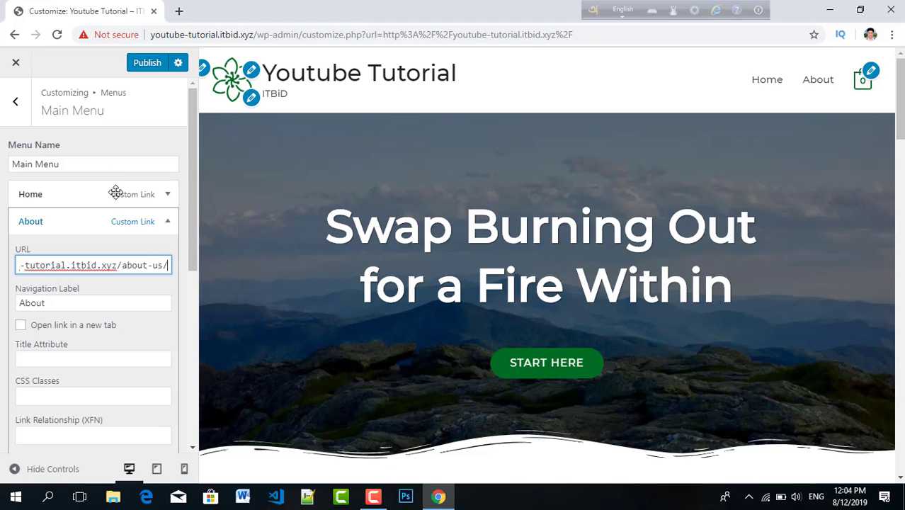
pyautogui.click(119, 200)
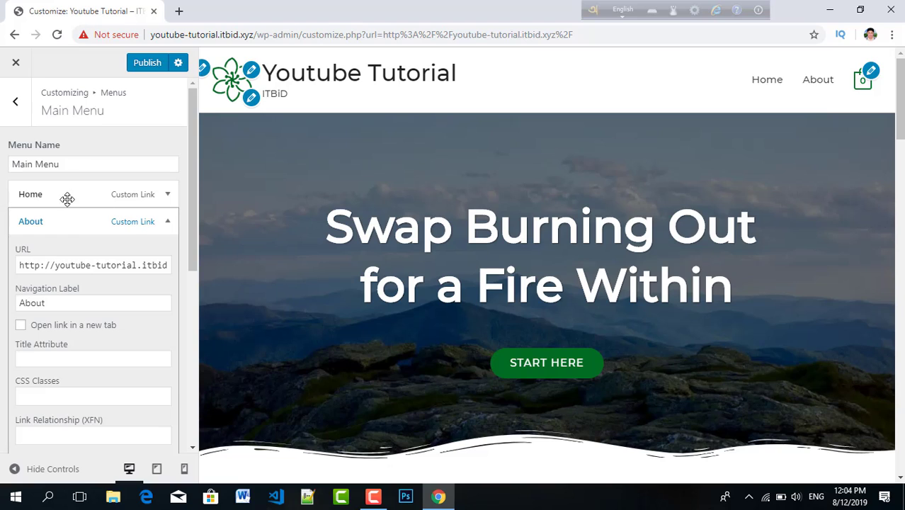
pyautogui.click(138, 64)
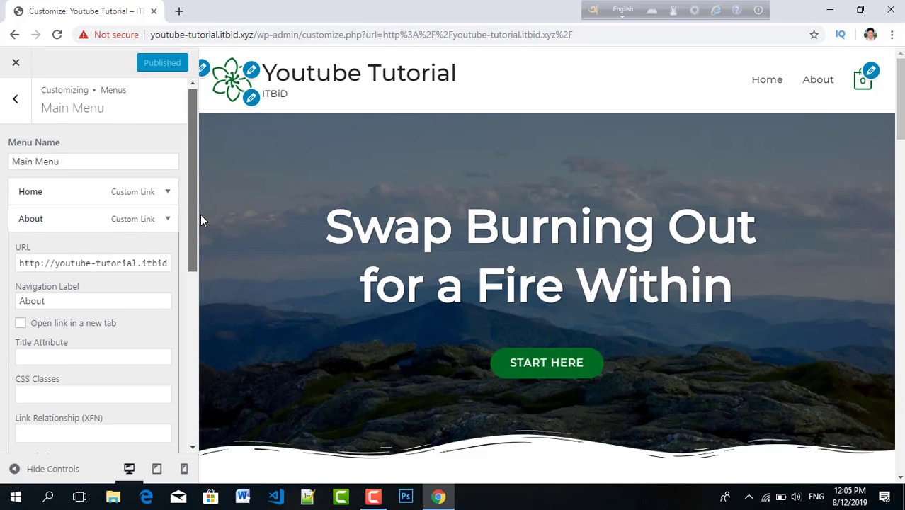
# Step: Add the Home custom link to Main Menu again as a top-level item after About
pyautogui.scroll(-4, 194, 320)
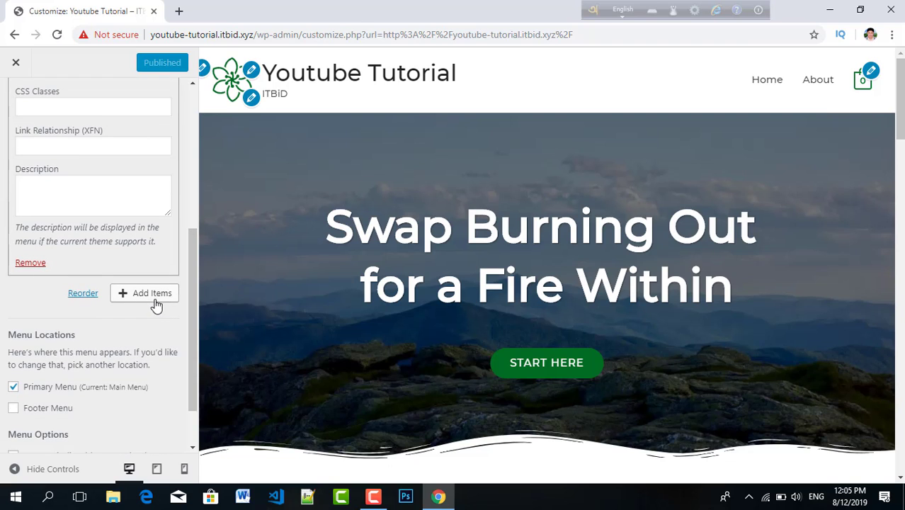
pyautogui.click(157, 297)
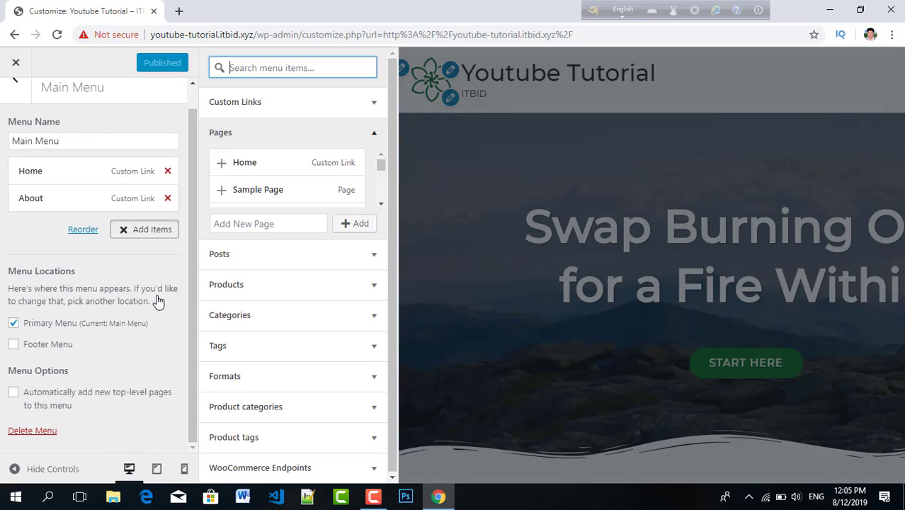
pyautogui.click(246, 168)
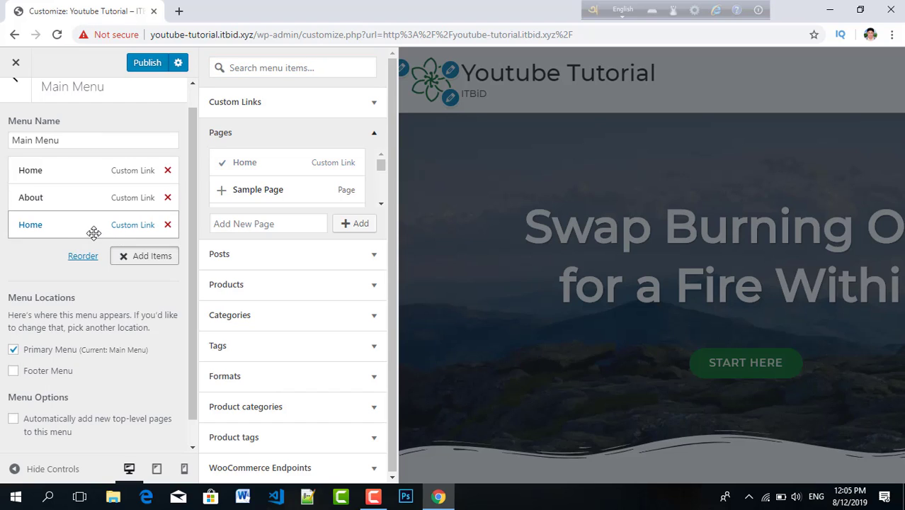
pyautogui.moveTo(94, 228); pyautogui.dragTo(108, 227)
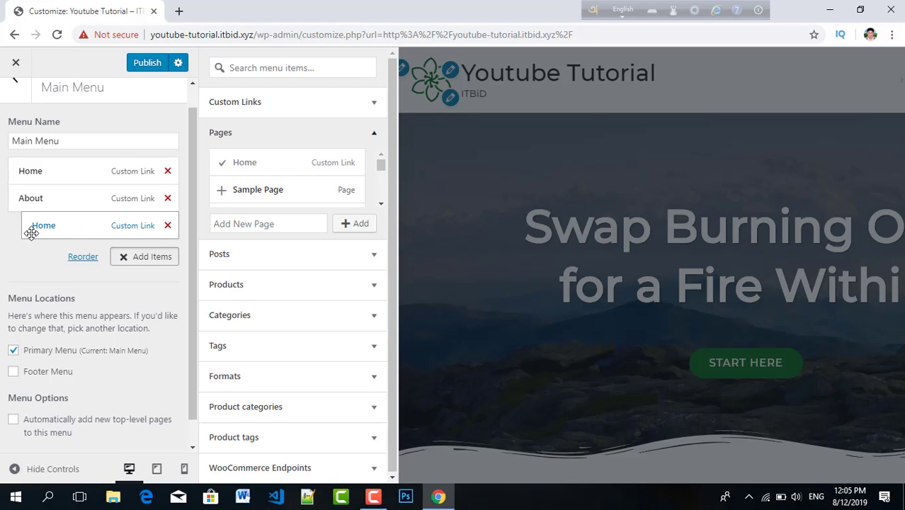
pyautogui.moveTo(28, 228); pyautogui.dragTo(64, 226)
# Step: Change the navigation label of the newly added Home item to Contact Us
pyautogui.click(60, 227)
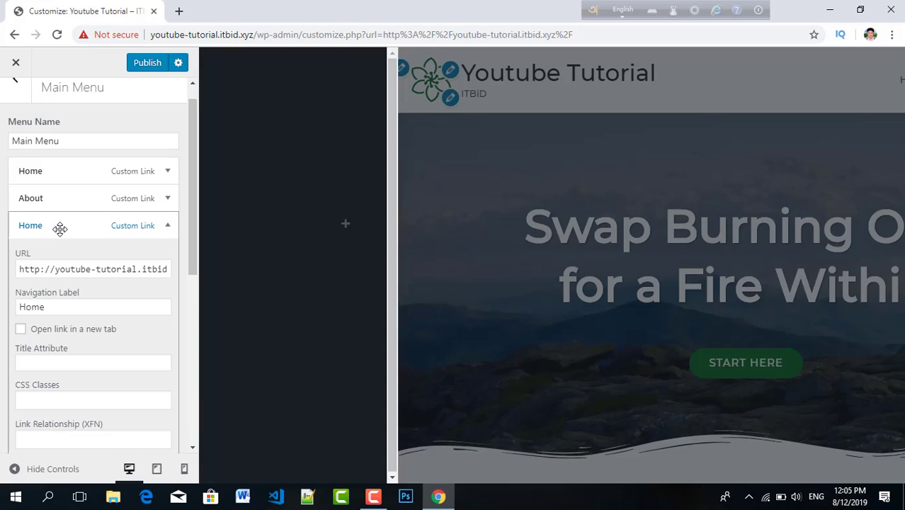
pyautogui.click(92, 305)
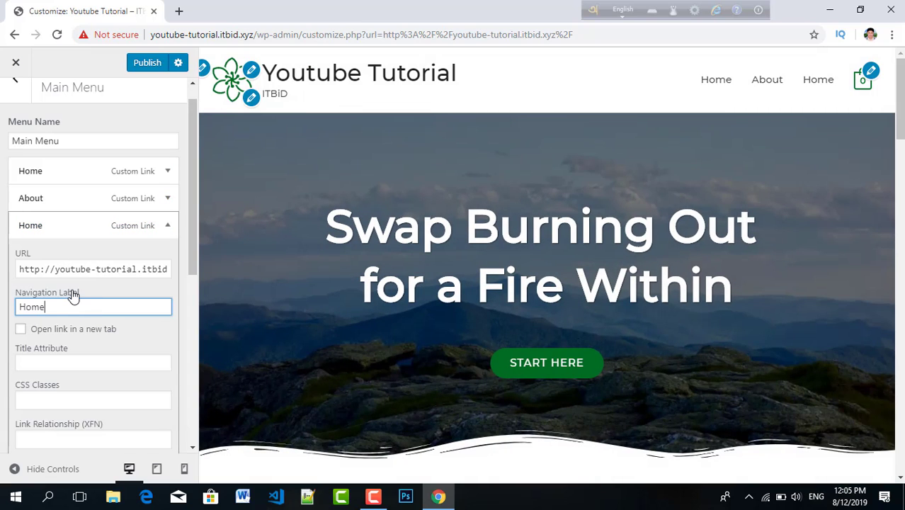
pyautogui.hotkey('ctrl', 'a')
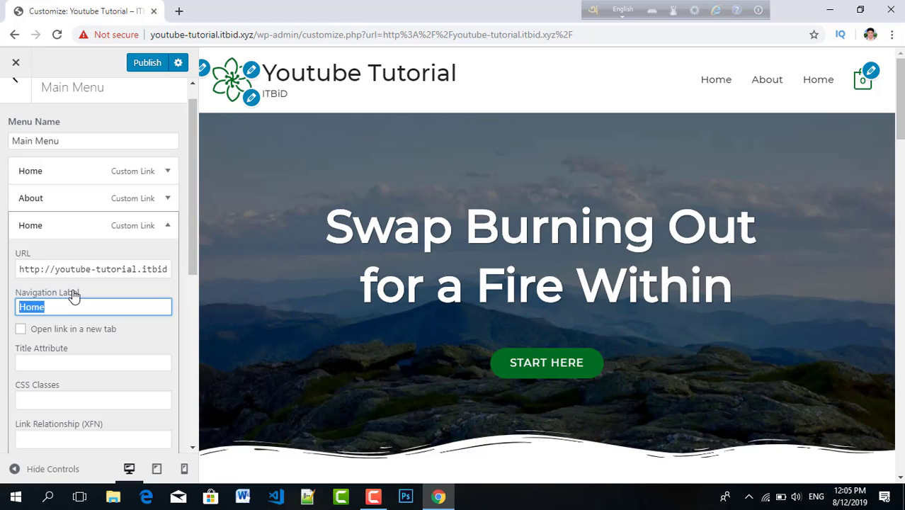
pyautogui.write('Contact Us')
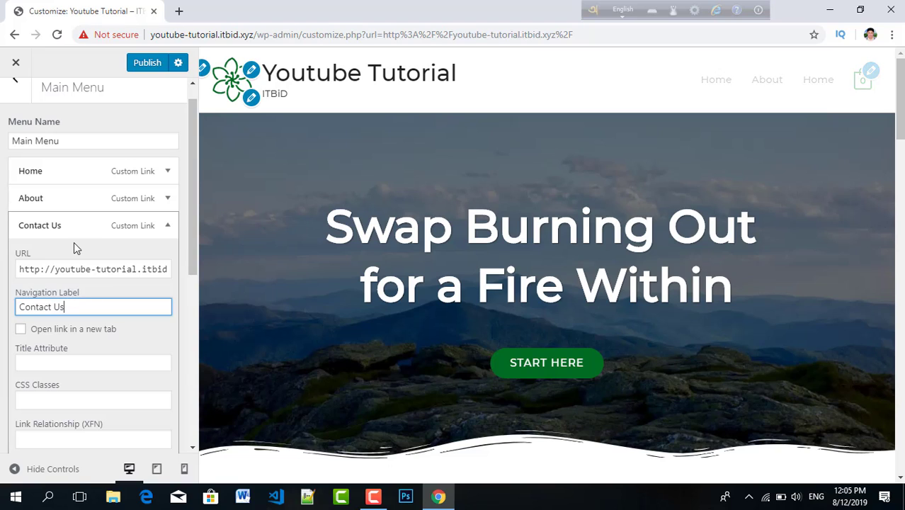
pyautogui.click(135, 268)
pyautogui.press('Right')
pyautogui.press('Right')
pyautogui.press('Right')
pyautogui.press('Right')
pyautogui.press('Right')
pyautogui.press('Right')
pyautogui.press('Right')
pyautogui.press('Right')
pyautogui.press('Right')
pyautogui.press('Right')
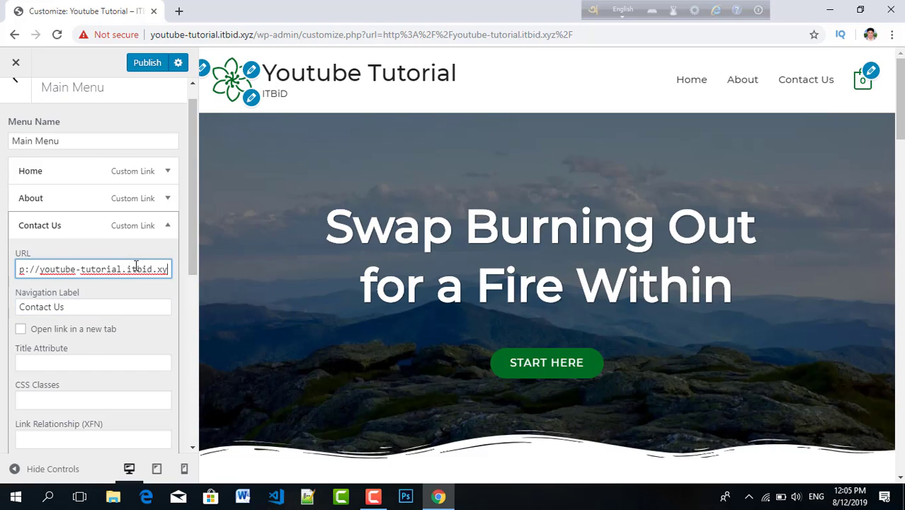
pyautogui.write('/')
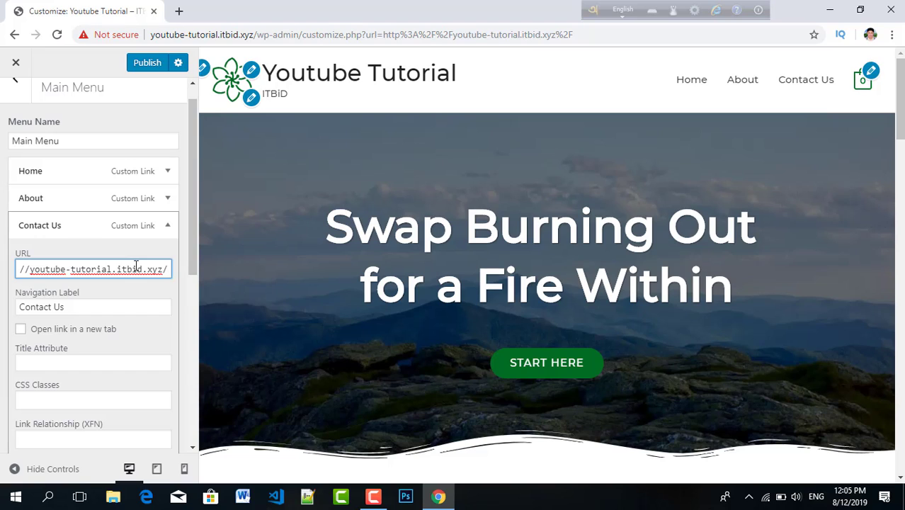
pyautogui.write('contact')
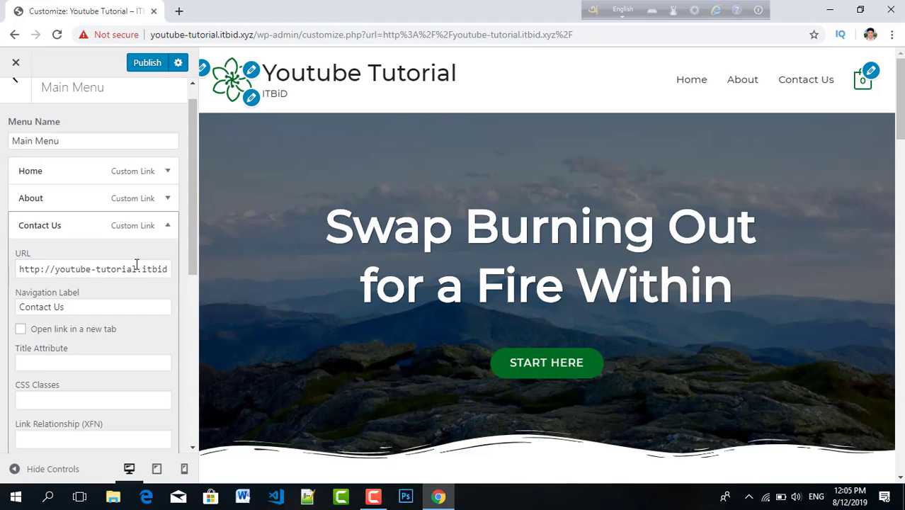
pyautogui.click(163, 270)
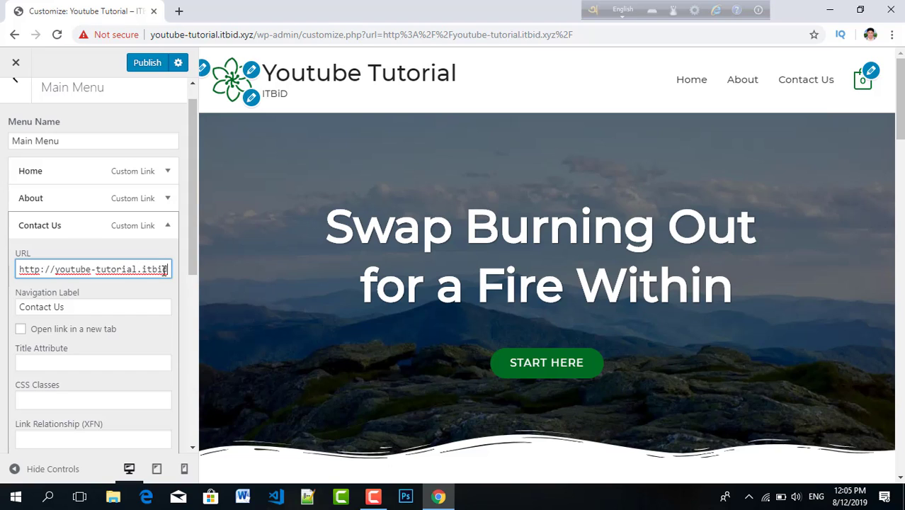
pyautogui.press('Right')
pyautogui.press('Right')
pyautogui.press('Right')
pyautogui.press('Right')
pyautogui.press('Right')
pyautogui.press('Right')
pyautogui.press('Right')
pyautogui.press('Right')
pyautogui.press('Right')
pyautogui.press('Right')
pyautogui.press('Right')
pyautogui.press('Right')
pyautogui.press('Right')
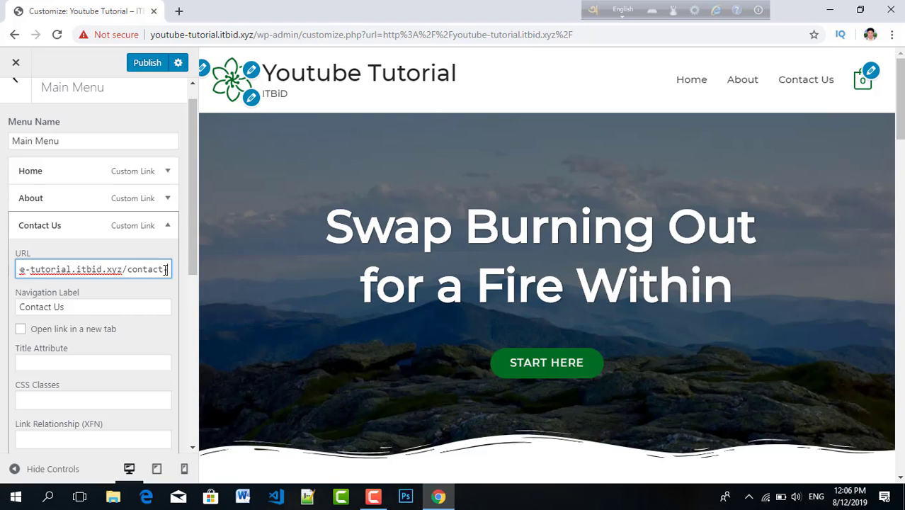
pyautogui.write('-us/')
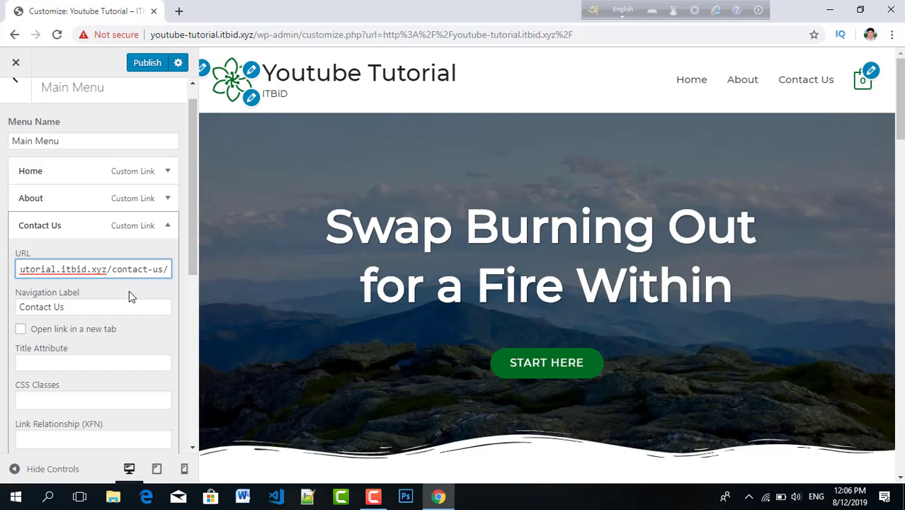
pyautogui.scroll(-5, 137, 292)
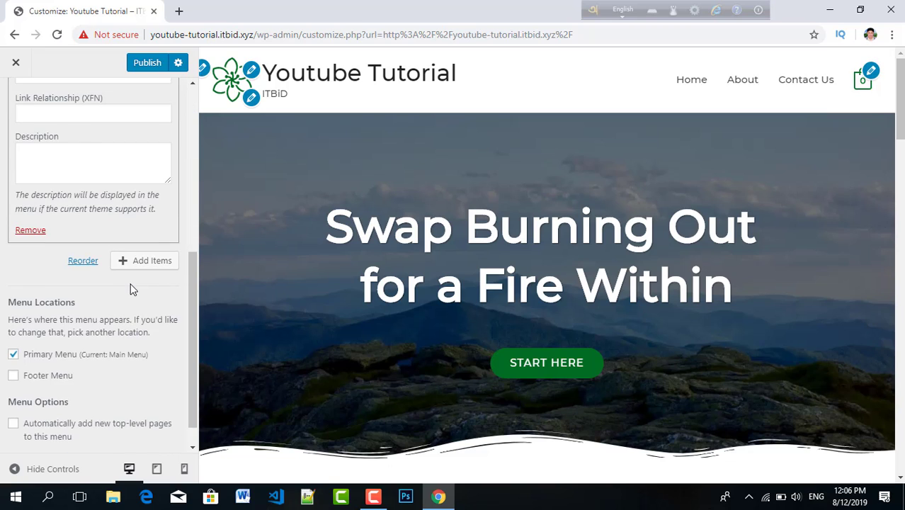
pyautogui.scroll(5, 145, 280)
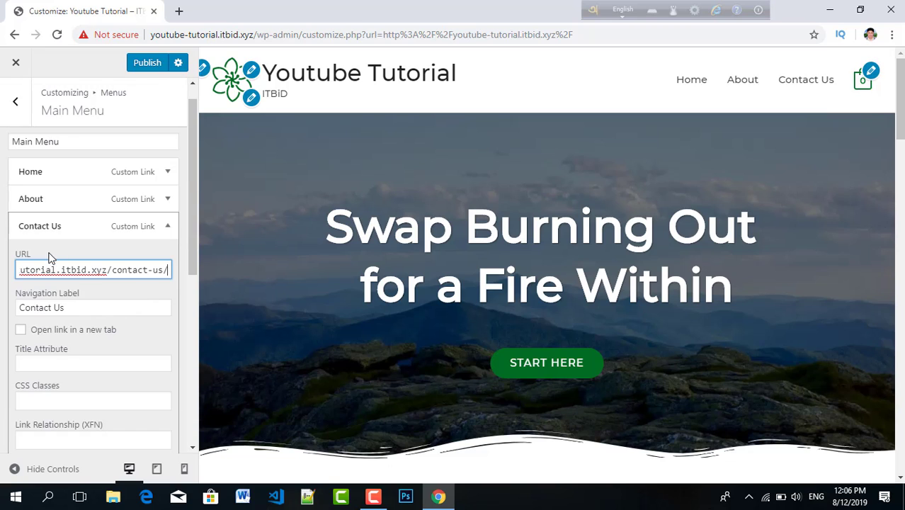
pyautogui.click(147, 65)
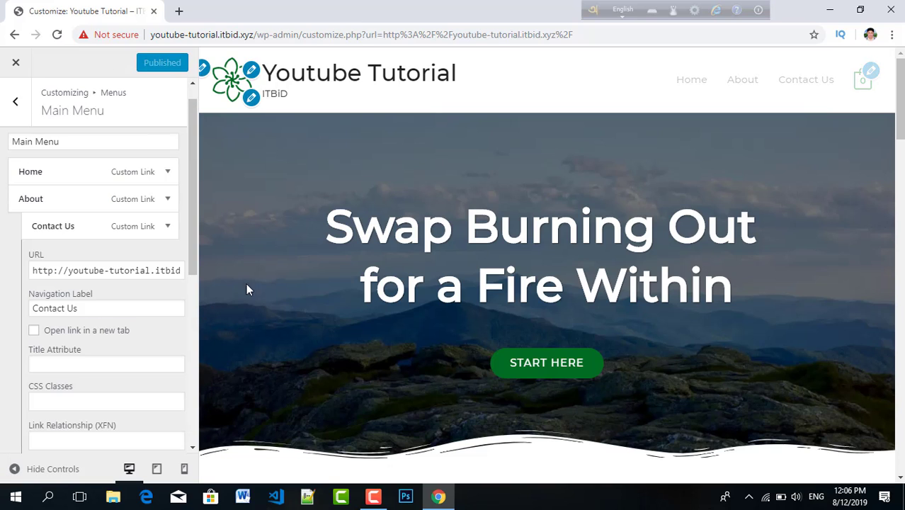
# Step: Move the Contact Us item above About so that it is a sub-item of Home in Main Menu
pyautogui.moveTo(80, 226); pyautogui.dragTo(97, 234)
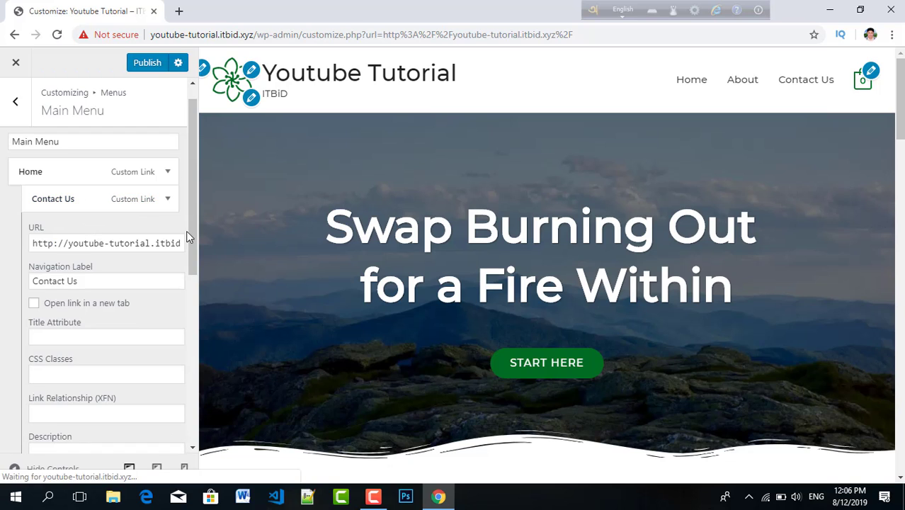
pyautogui.scroll(-1, 181, 283)
pyautogui.scroll(-3, 181, 283)
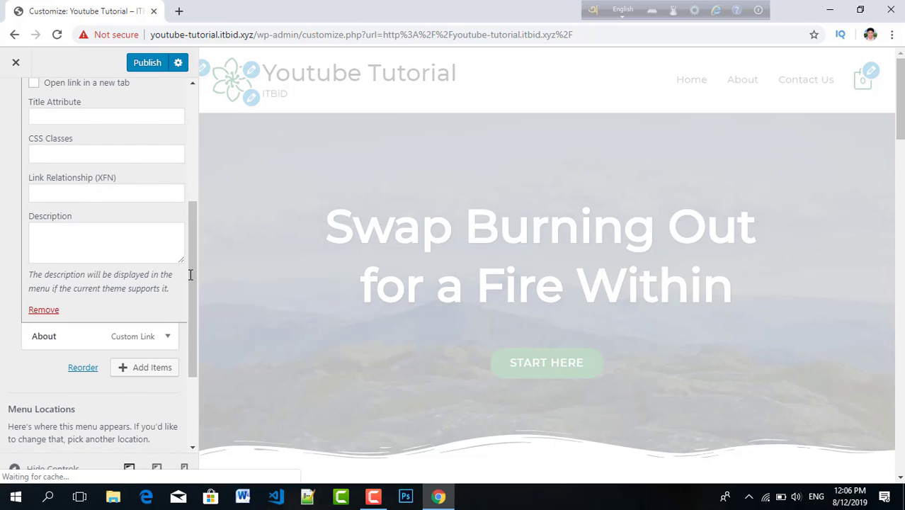
pyautogui.moveTo(190, 294); pyautogui.dragTo(191, 218)
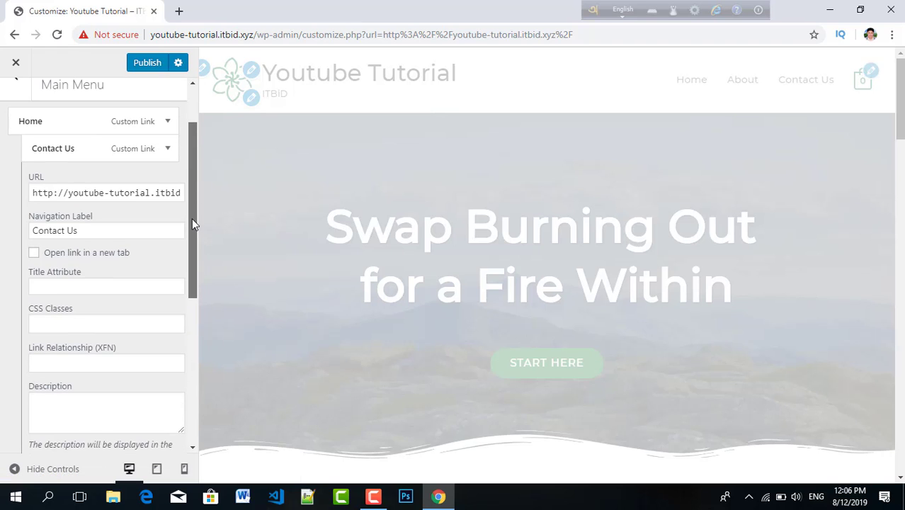
pyautogui.moveTo(187, 178); pyautogui.dragTo(188, 204)
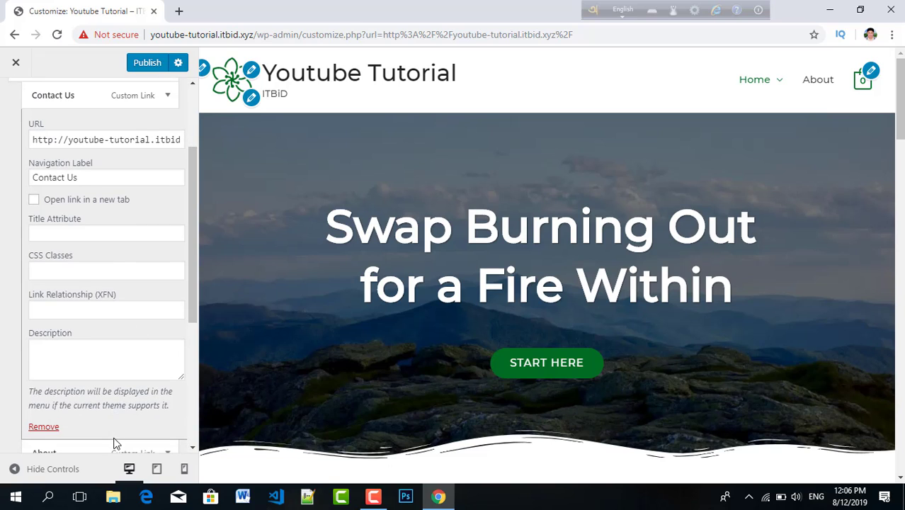
# Step: Reposition the About item within Main Menu and check the Home submenu in the header preview
pyautogui.moveTo(117, 443); pyautogui.dragTo(110, 95)
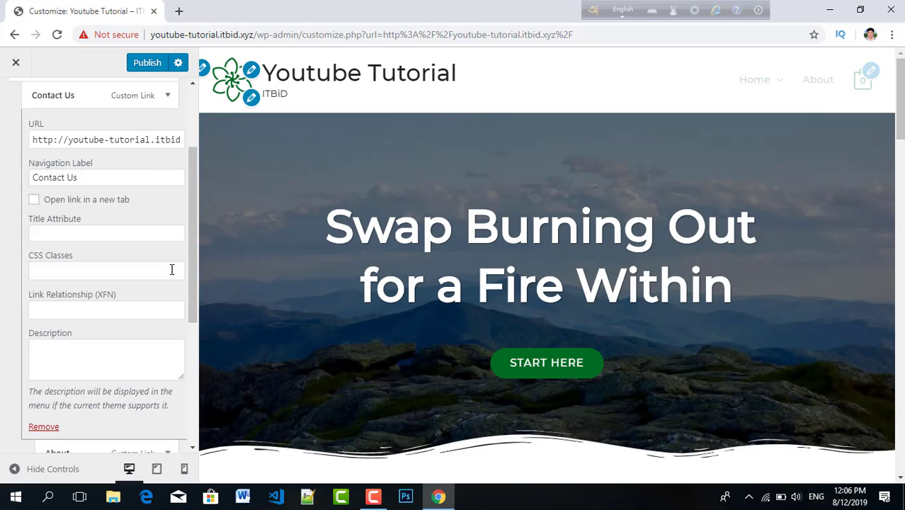
pyautogui.moveTo(193, 267); pyautogui.dragTo(185, 287)
pyautogui.moveTo(116, 413); pyautogui.dragTo(89, 35)
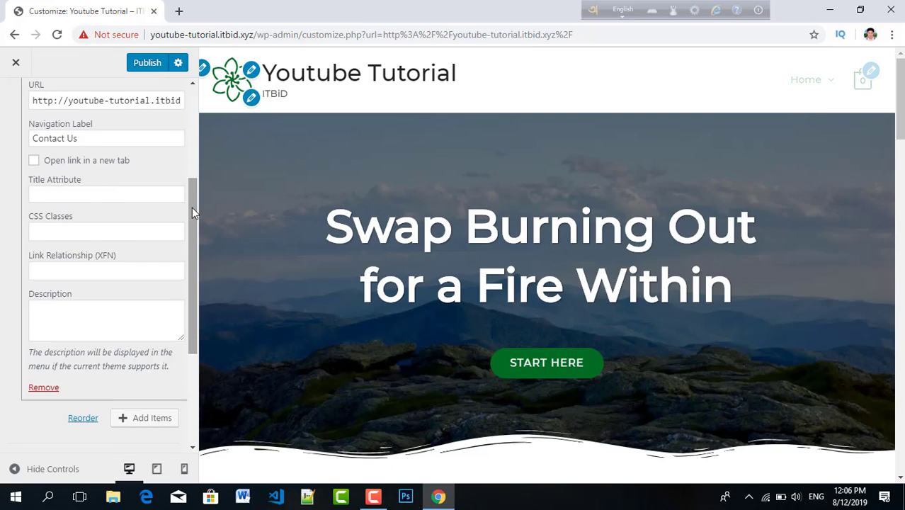
pyautogui.scroll(3, 190, 205)
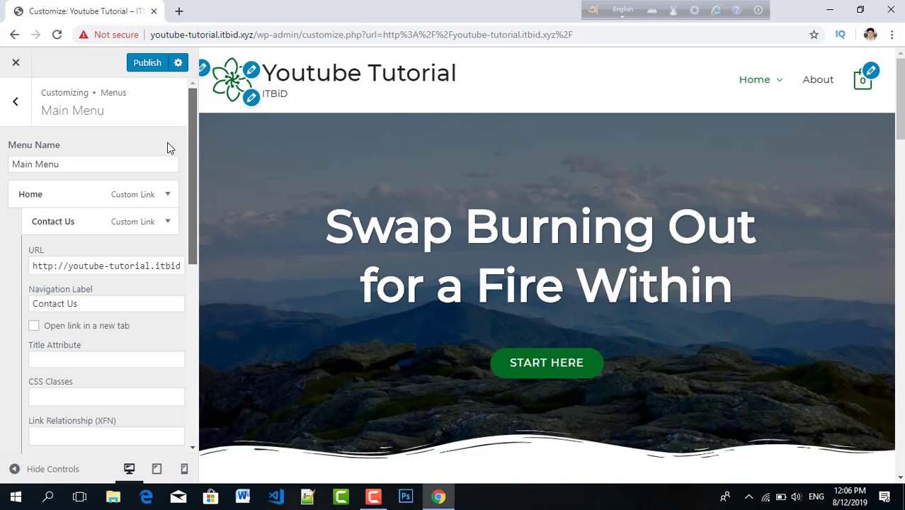
pyautogui.moveTo(759, 90)
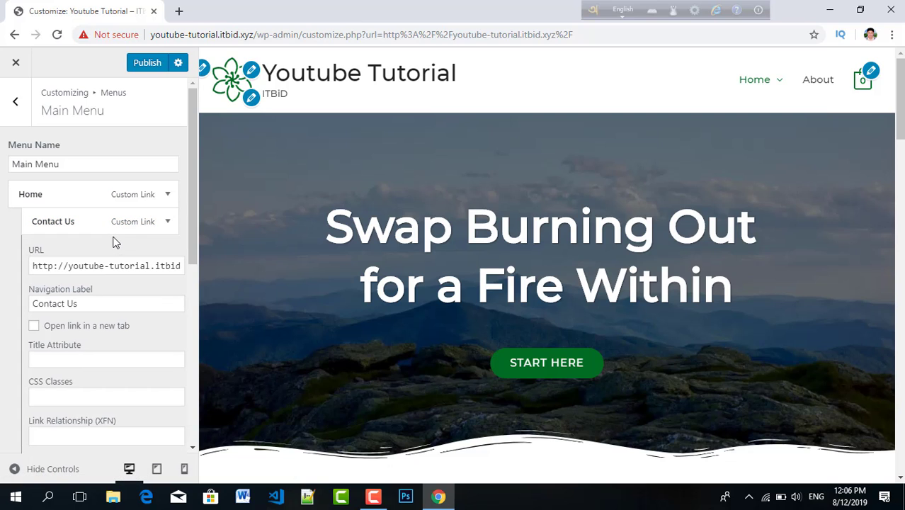
# Step: Move Home to the same level as Contact Us in Main Menu, publish the changes and return to the Menus overview
pyautogui.click(134, 196)
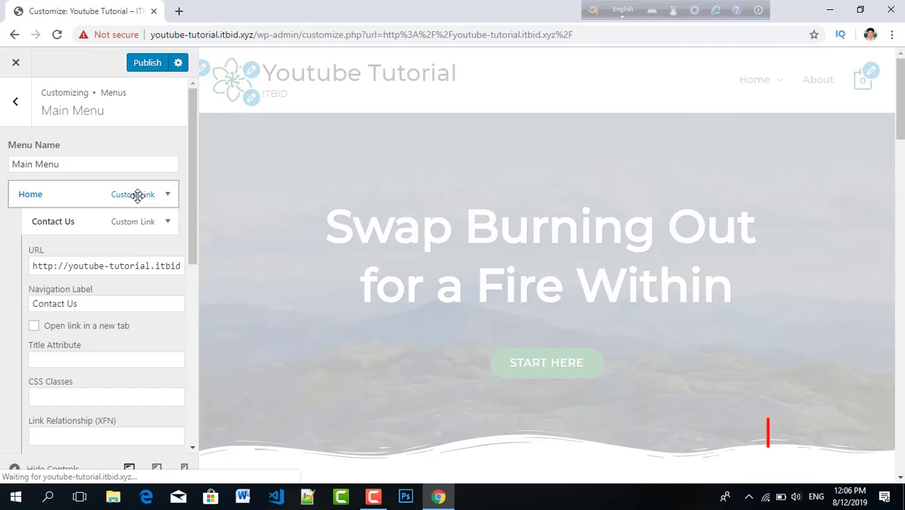
pyautogui.moveTo(137, 197); pyautogui.dragTo(149, 208)
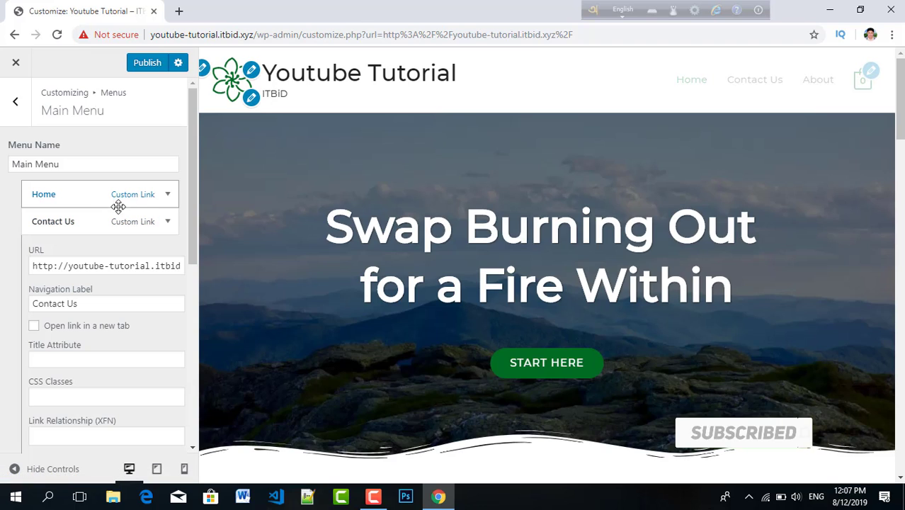
pyautogui.click(157, 66)
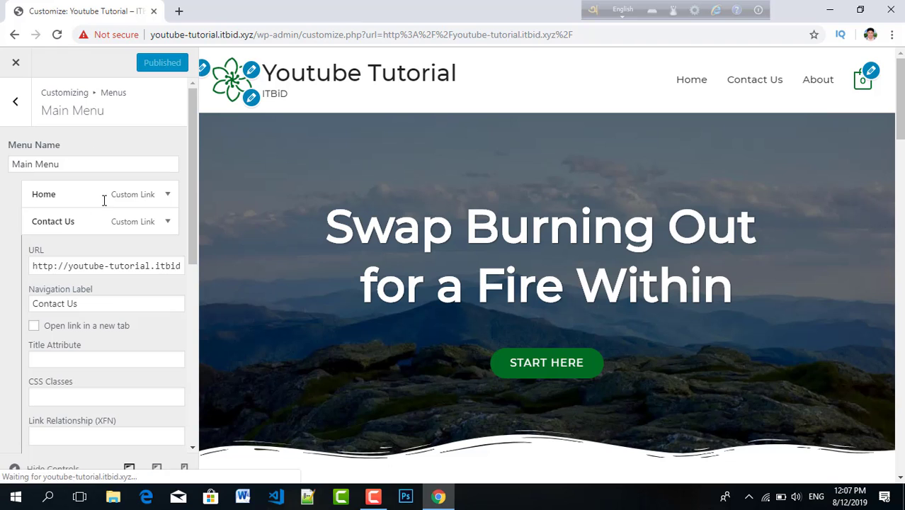
pyautogui.scroll(-8, 290, 337)
pyautogui.scroll(-5, 133, 242)
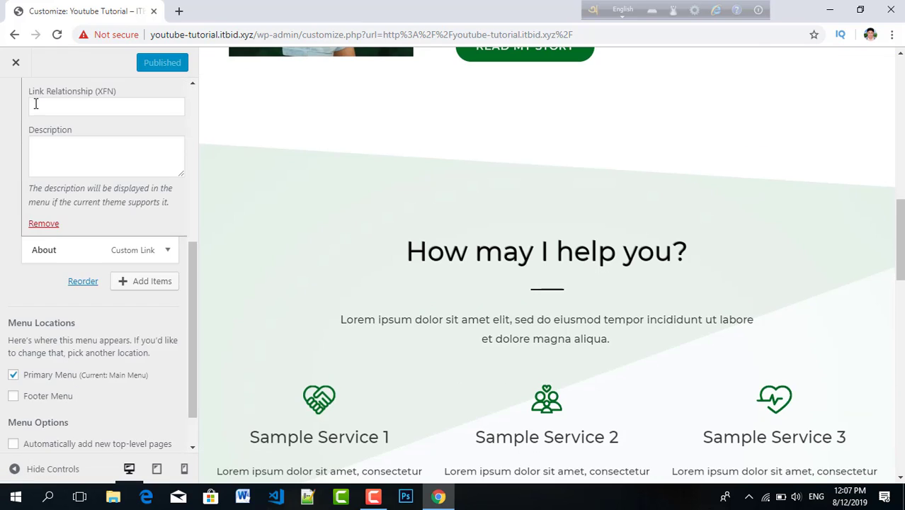
pyautogui.scroll(5, 61, 130)
pyautogui.click(17, 105)
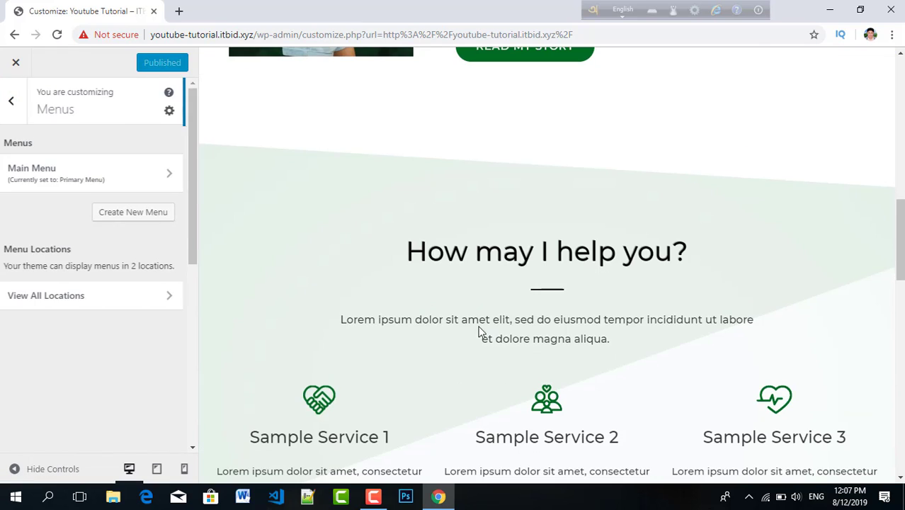
# Step: Review the homepage preview from the header to the newsletter form, and close the browser
pyautogui.scroll(-10, 474, 325)
pyautogui.scroll(15, 485, 352)
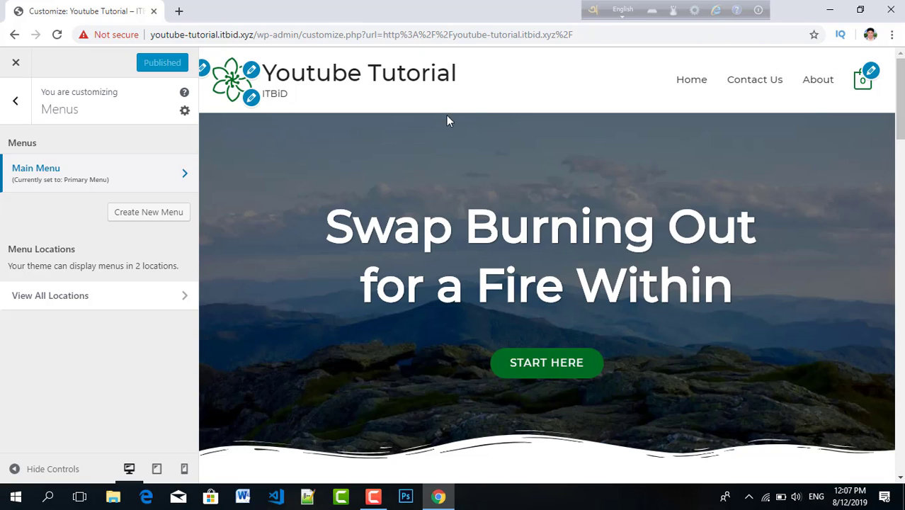
pyautogui.scroll(-10, 635, 358)
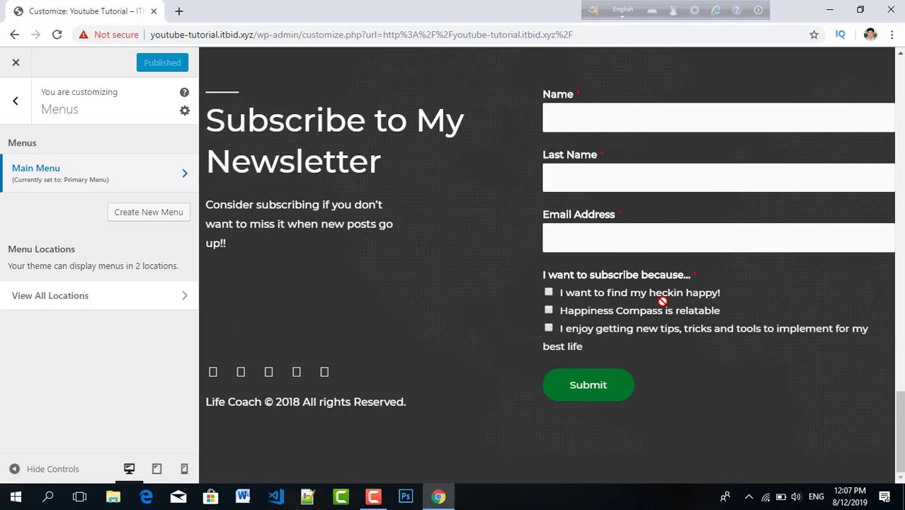
pyautogui.scroll(1, 893, 307)
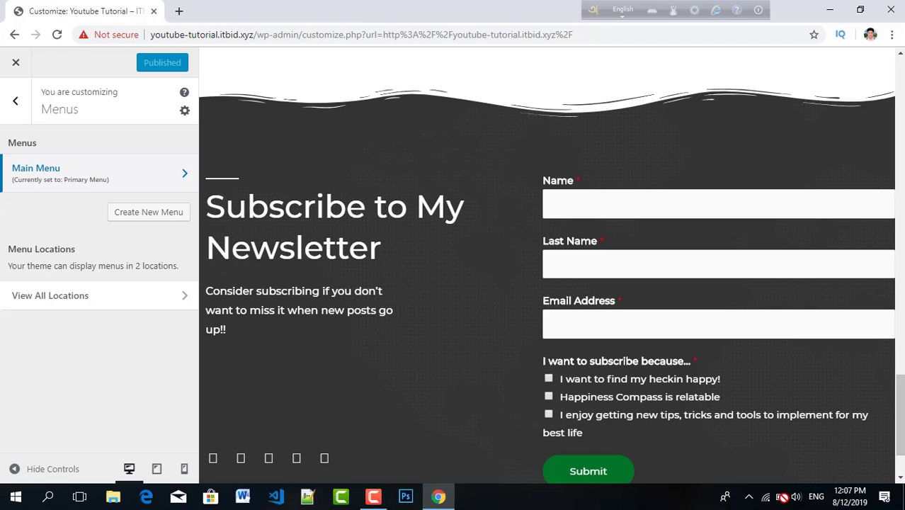
pyautogui.click(830, 9)
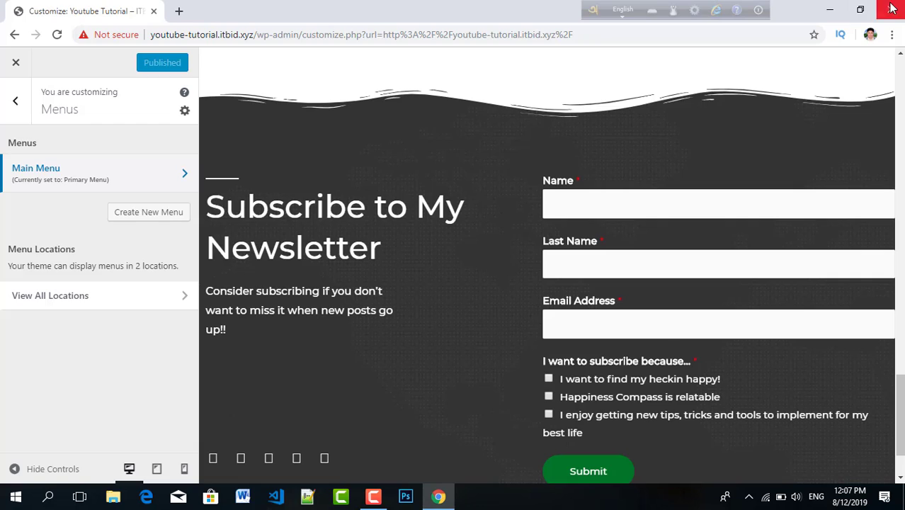
pyautogui.click(830, 9)
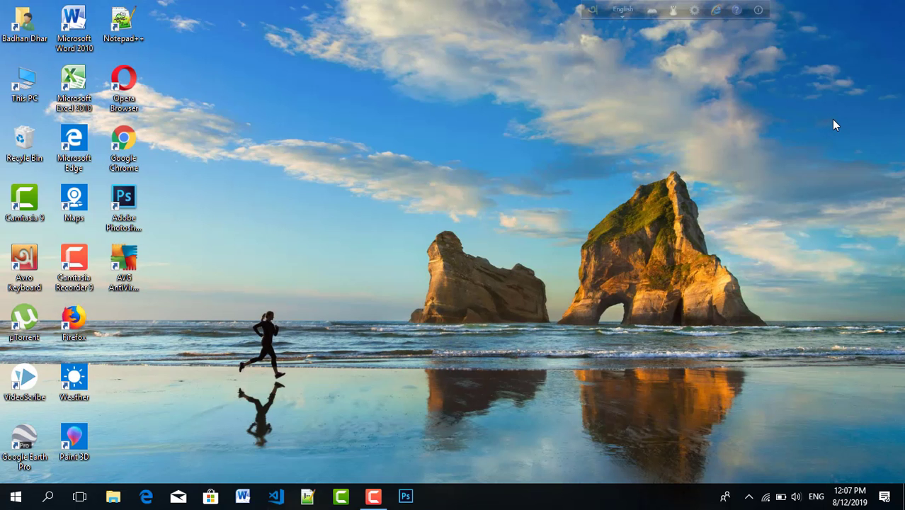